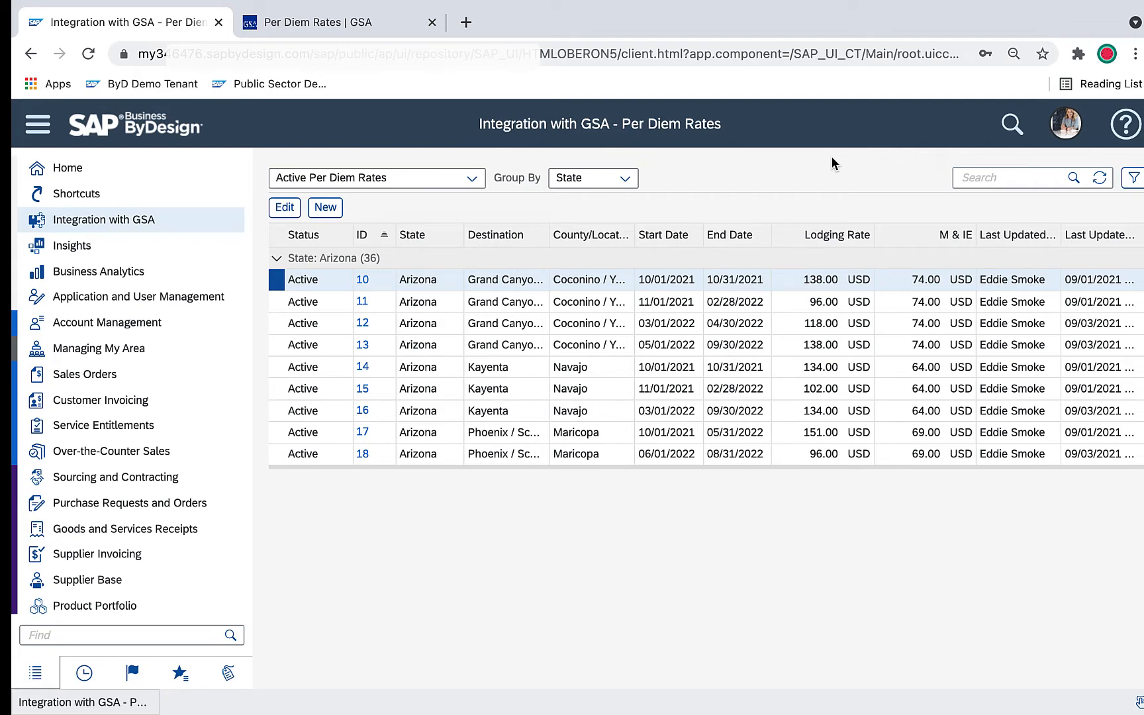
# View the GSA Per Diem Rates website, and review the base configuration of the GSA integration in SAP Business ByDesign
pyautogui.click(282, 27)
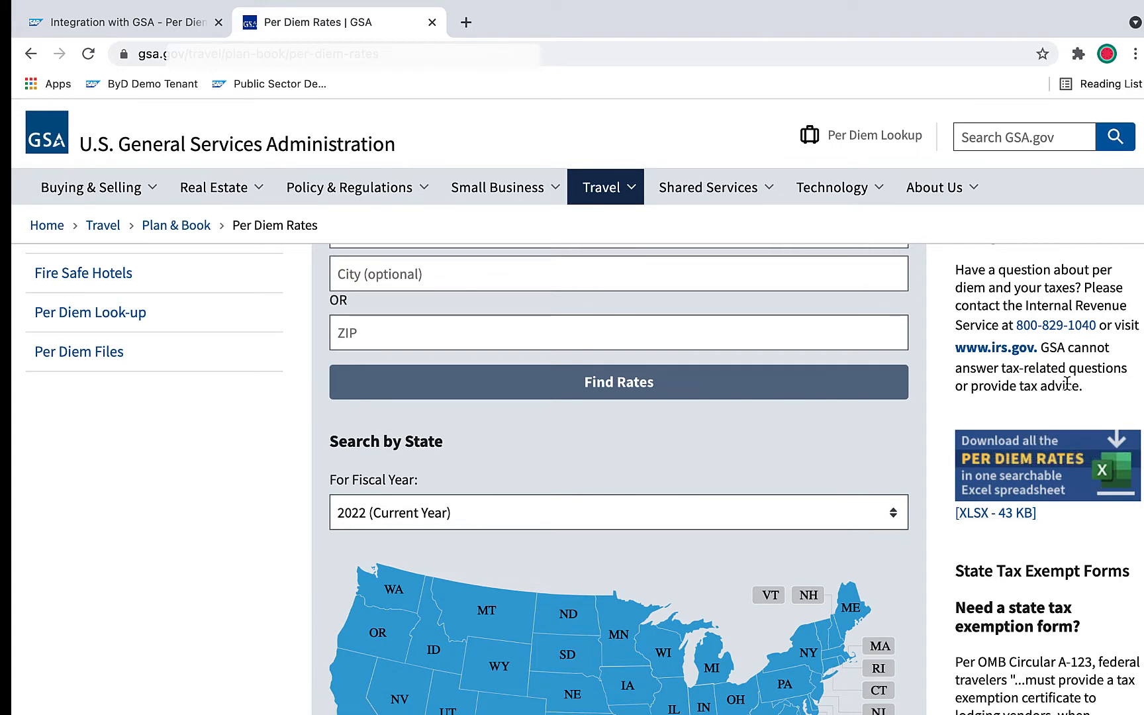
pyautogui.click(170, 28)
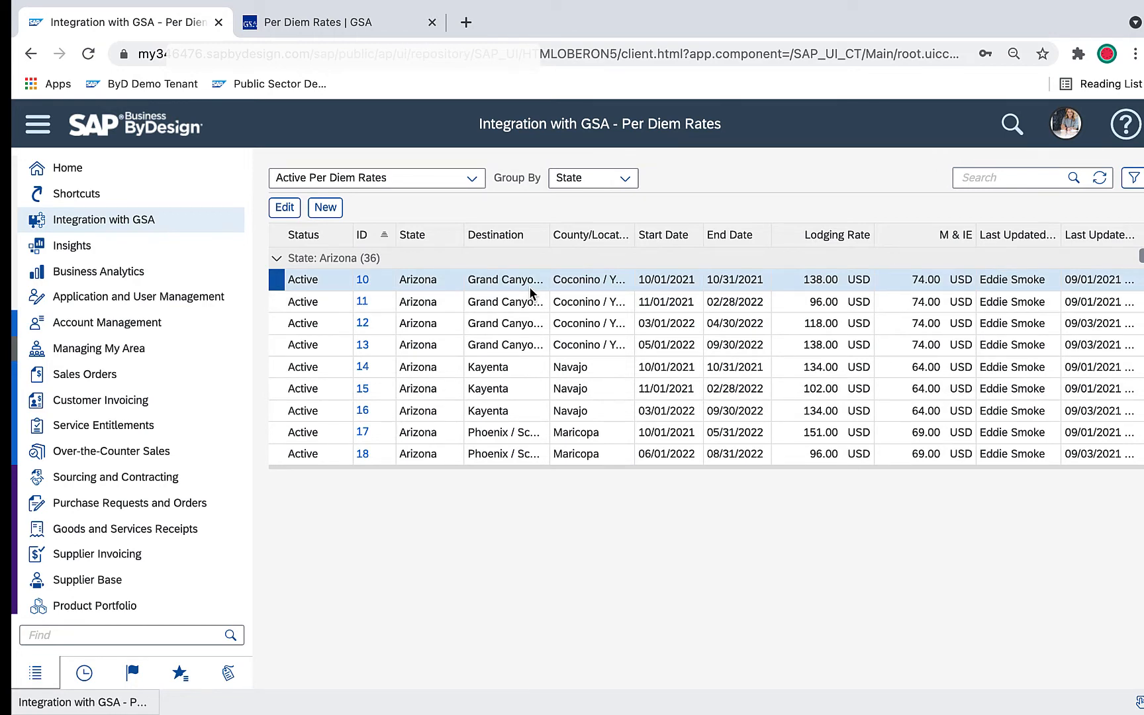
pyautogui.click(218, 222)
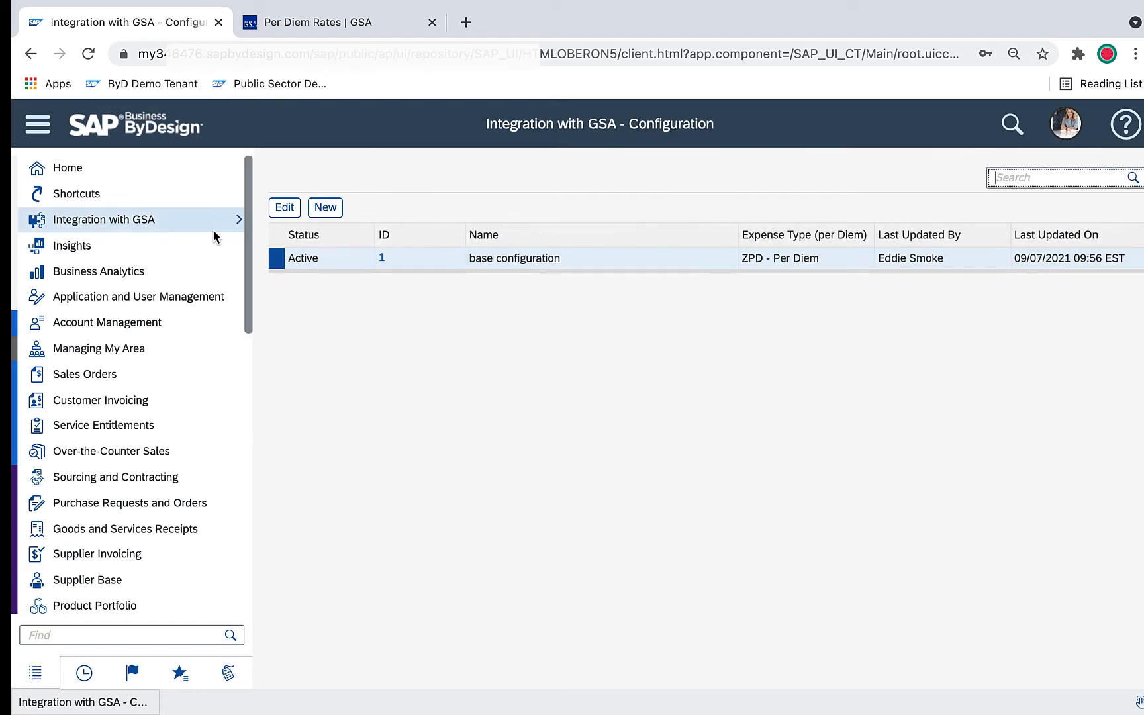
pyautogui.click(285, 208)
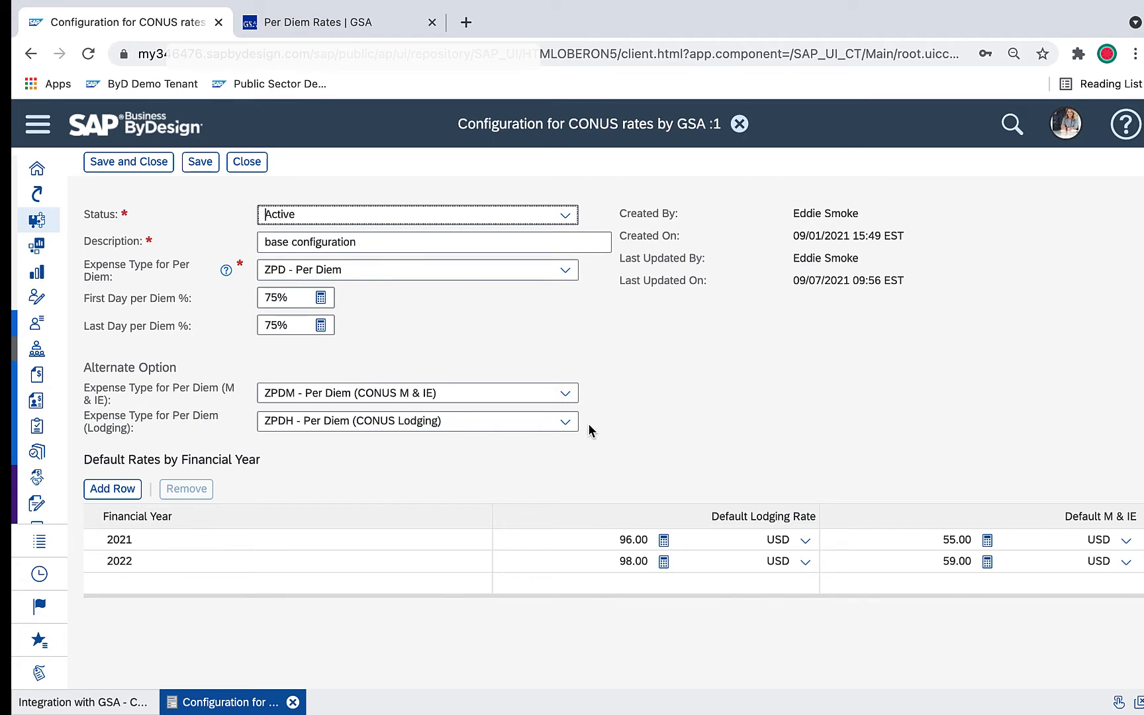
pyautogui.click(247, 162)
# Open the per Diem Rates FY 2022 record in the Data Manager, review its available data actions, and close it
pyautogui.moveTo(230, 212)
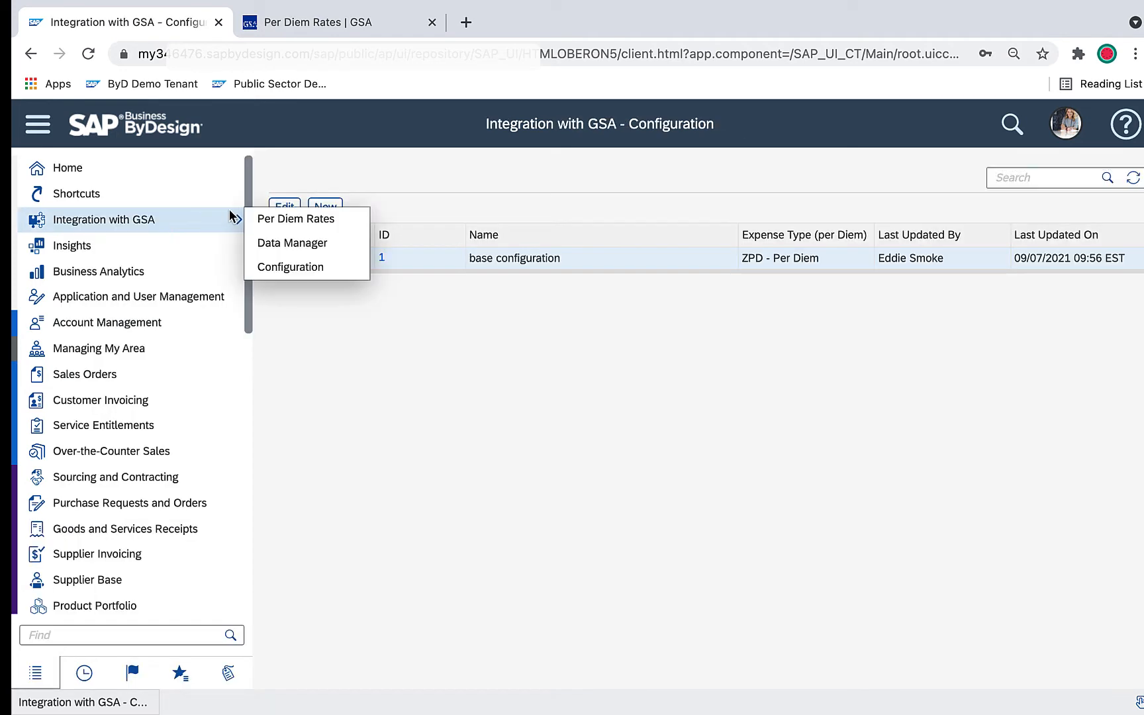
pyautogui.click(296, 243)
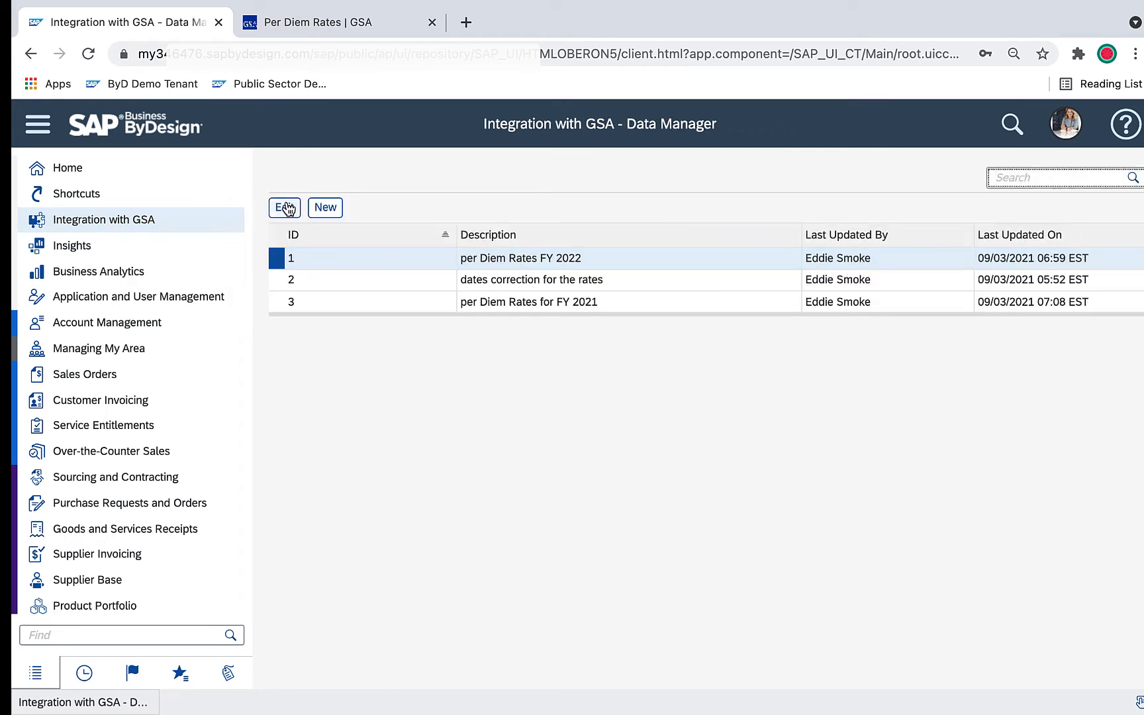
pyautogui.click(285, 207)
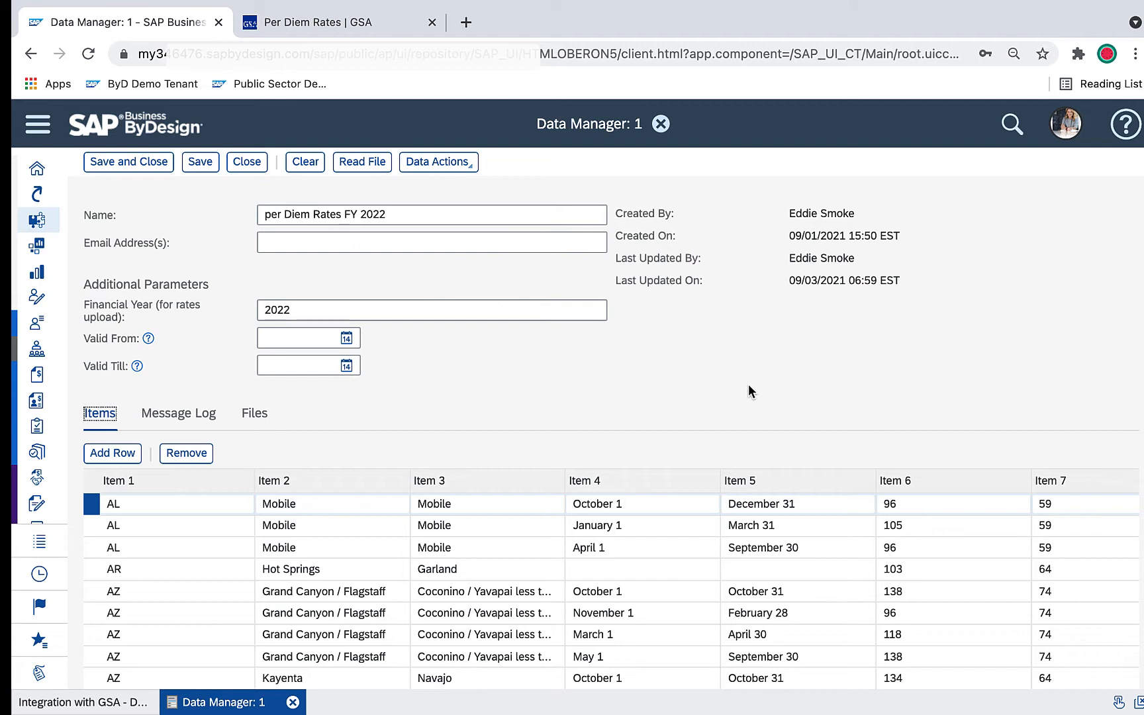
pyautogui.click(438, 168)
pyautogui.click(437, 168)
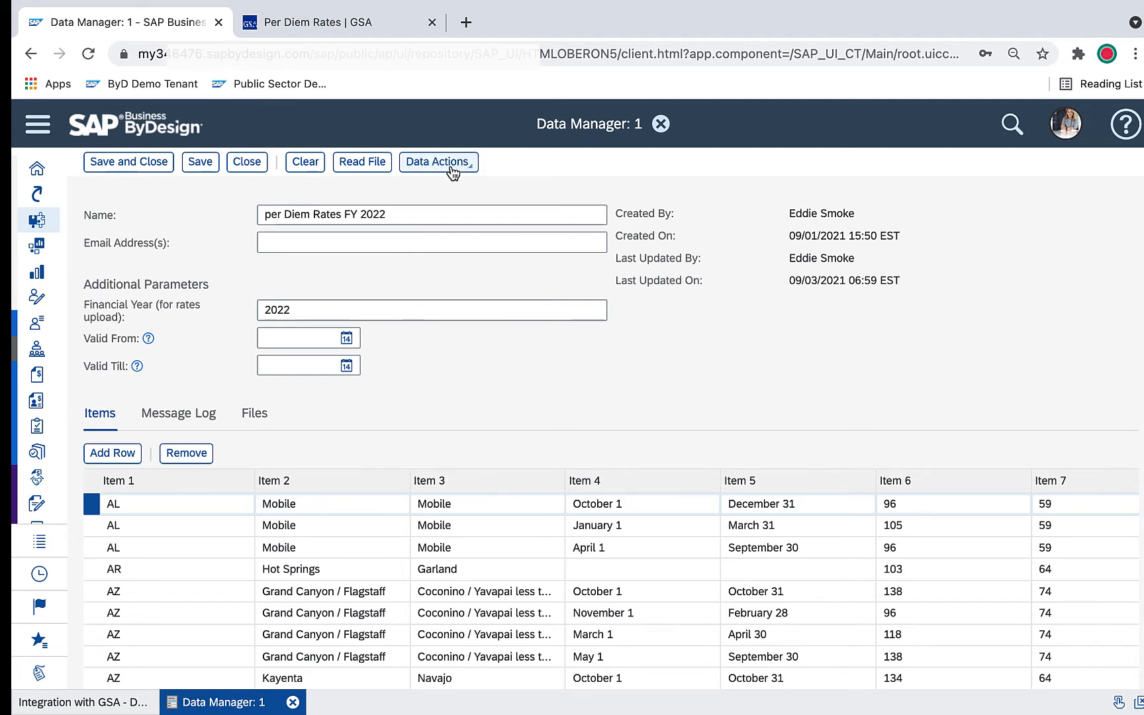
pyautogui.click(437, 167)
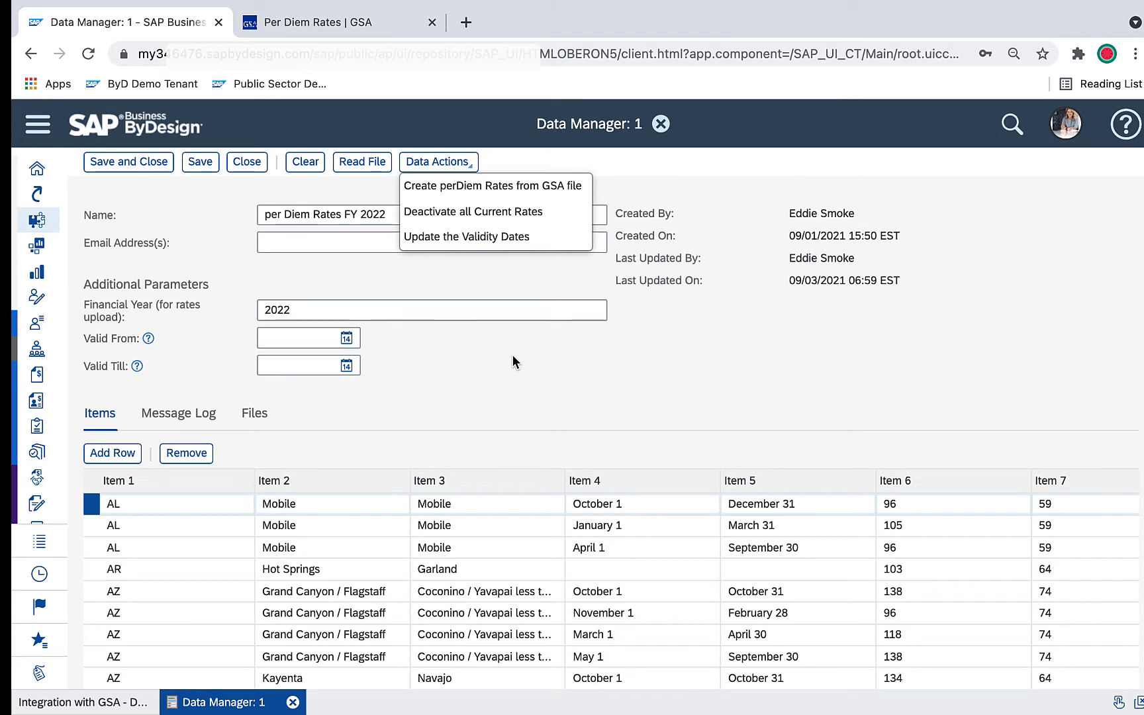
pyautogui.click(248, 165)
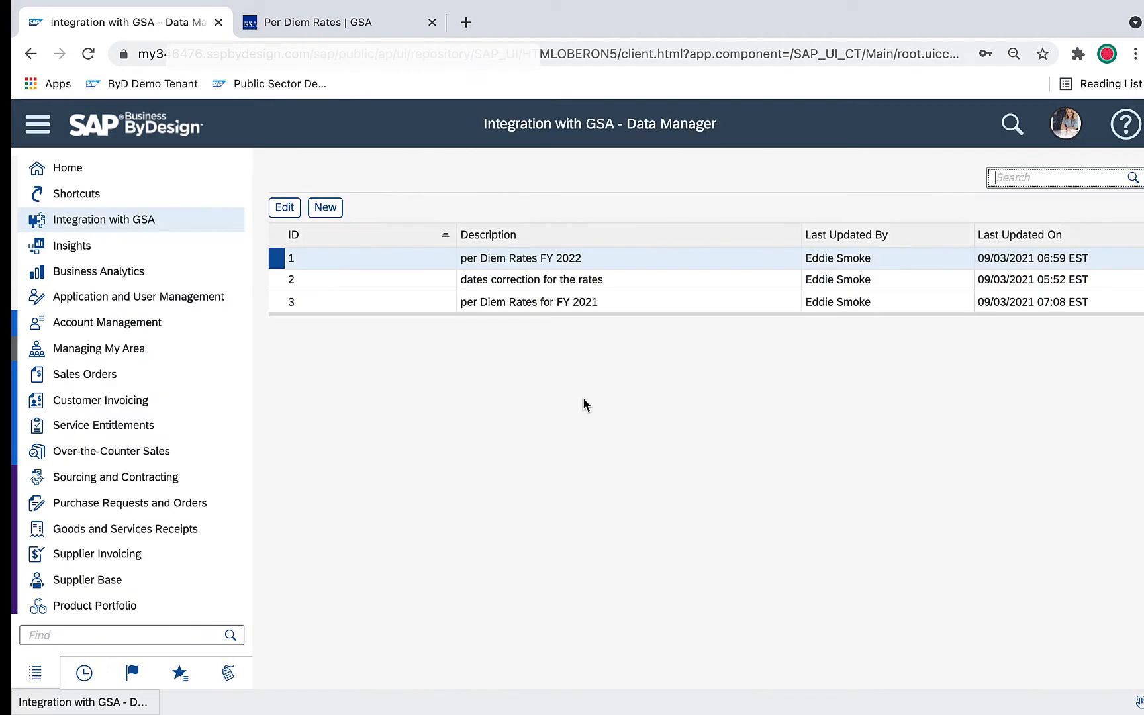
# Switch to the Director01s browser profile and start a new expense report of type Business trip
pyautogui.click(1108, 54)
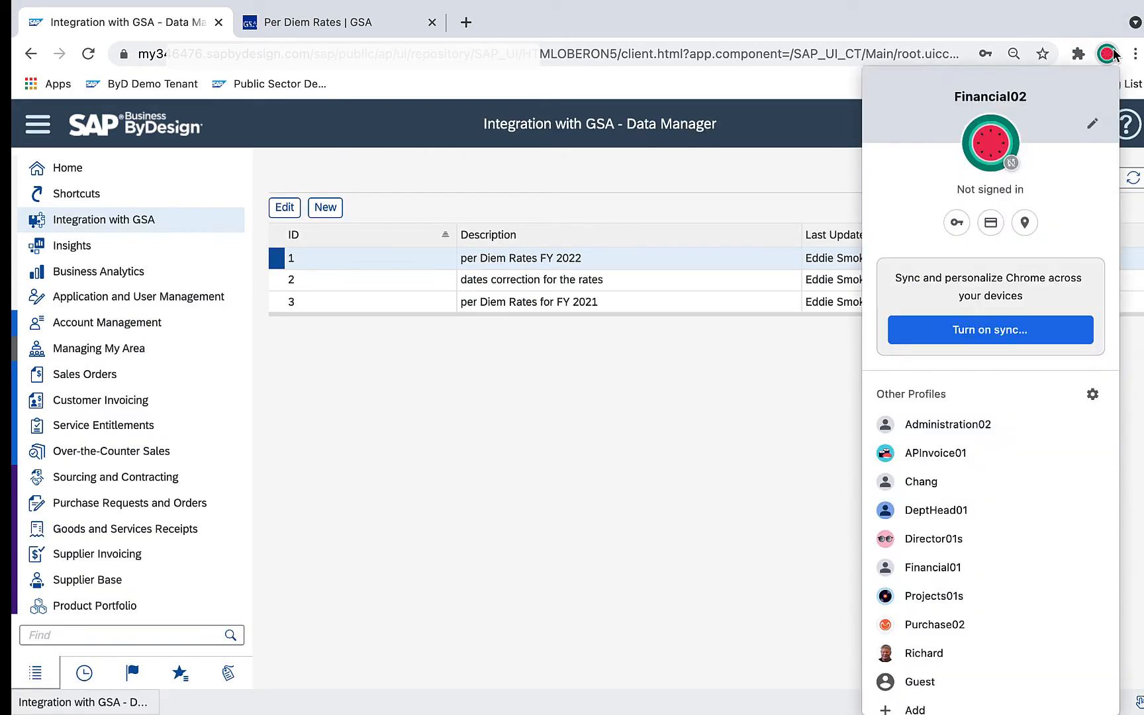
pyautogui.click(945, 539)
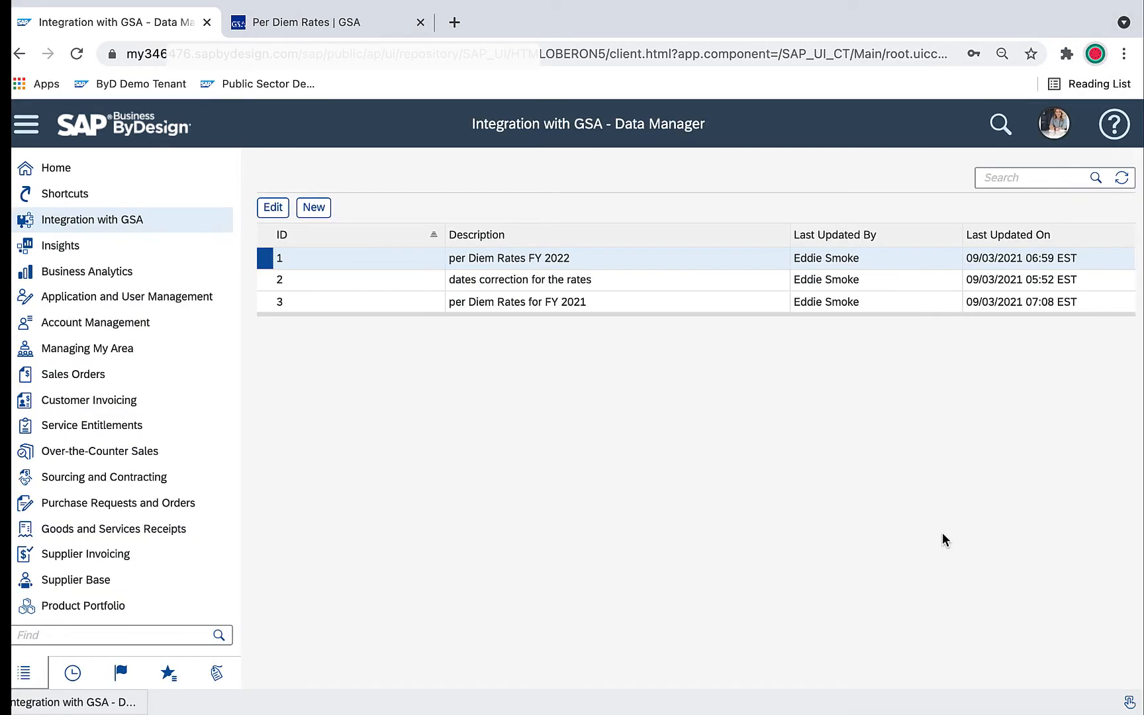
pyautogui.click(424, 470)
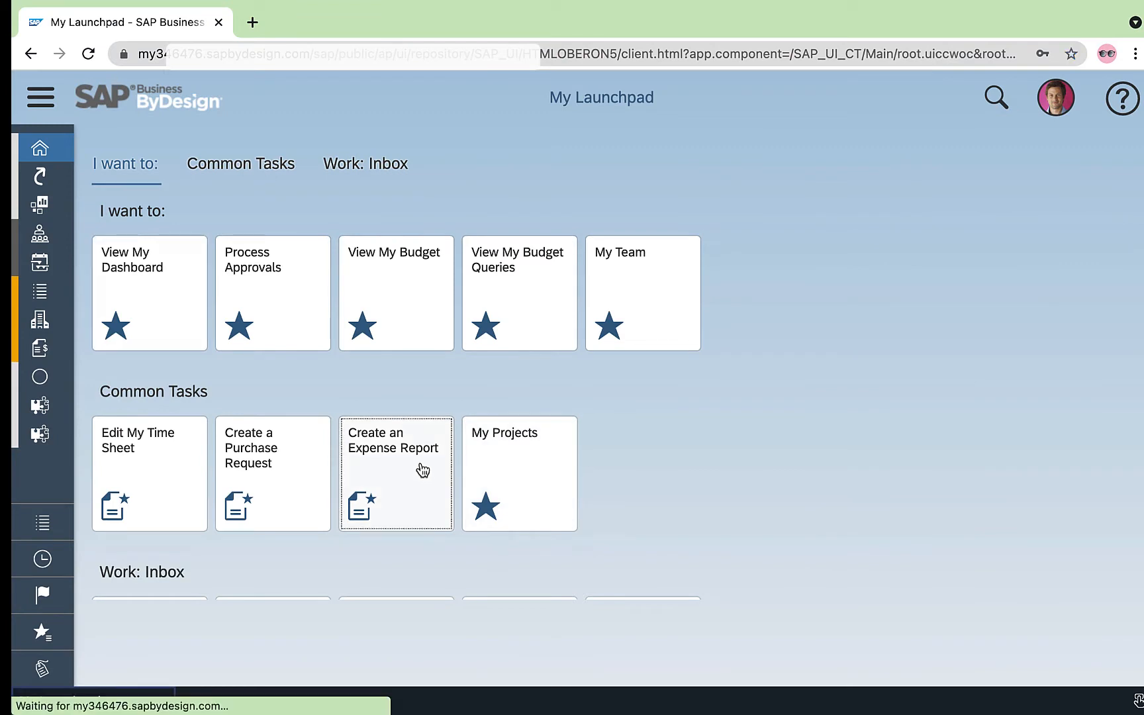
pyautogui.click(600, 290)
pyautogui.click(515, 325)
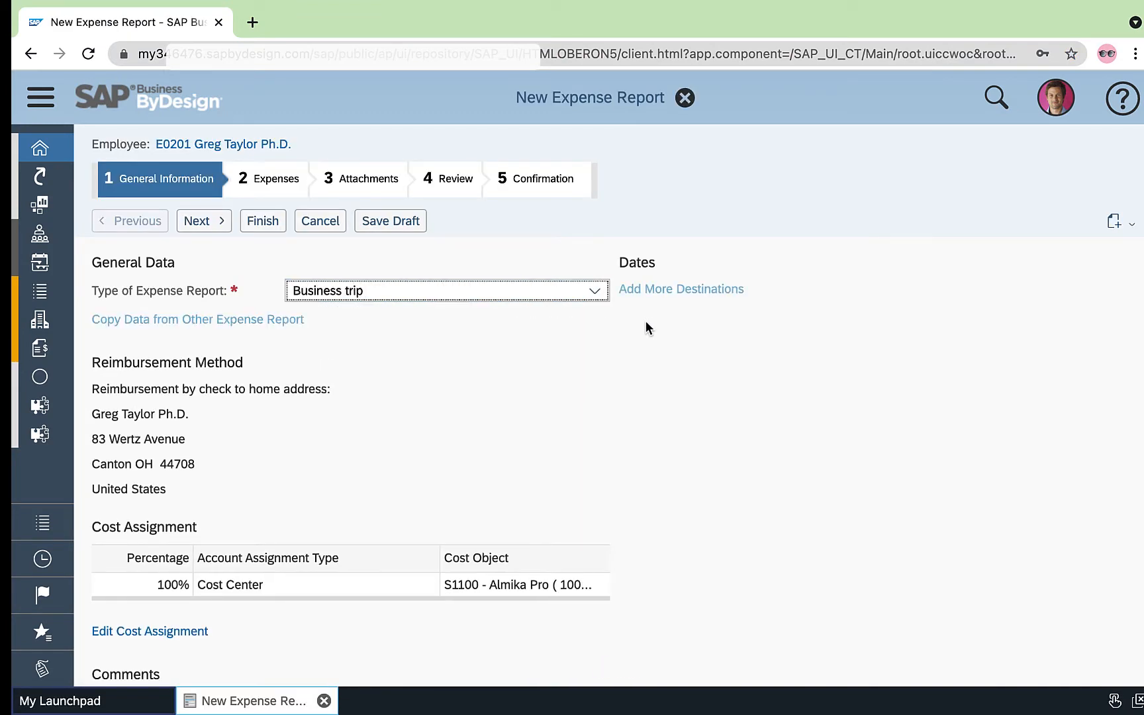
# Enter the purpose Demo Trip and set the trip dates from 09/13/2021 06:50 to 09/16/2021 17:00
pyautogui.click(448, 326)
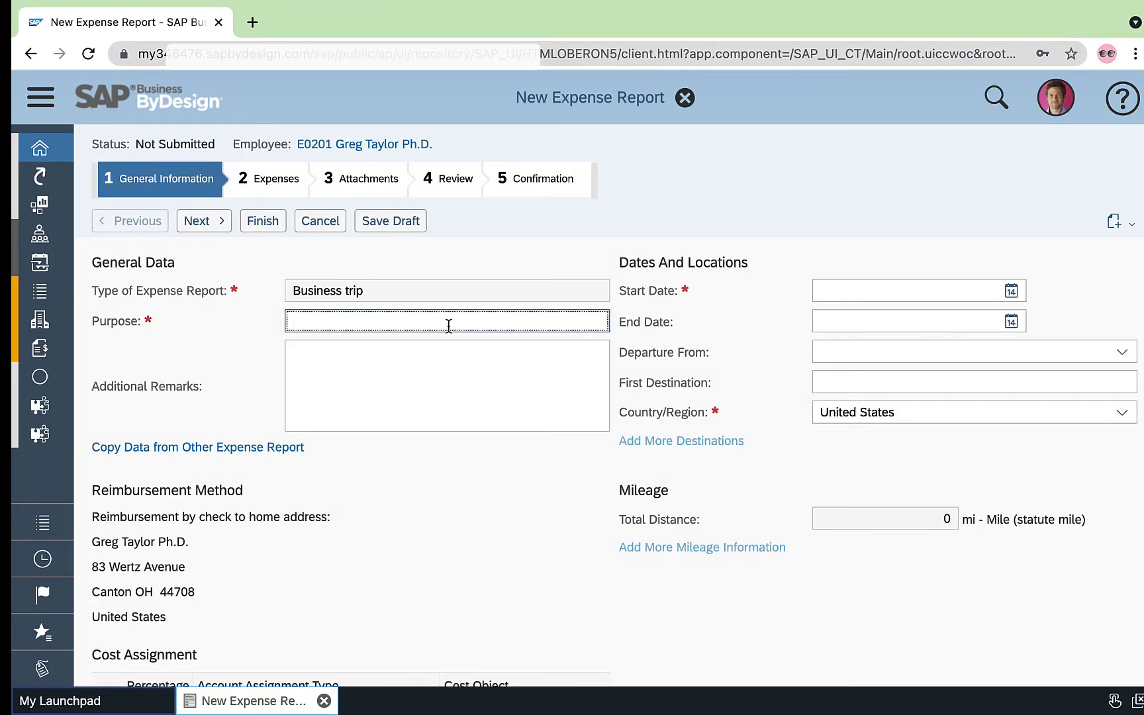
pyautogui.write('Demo Trip')
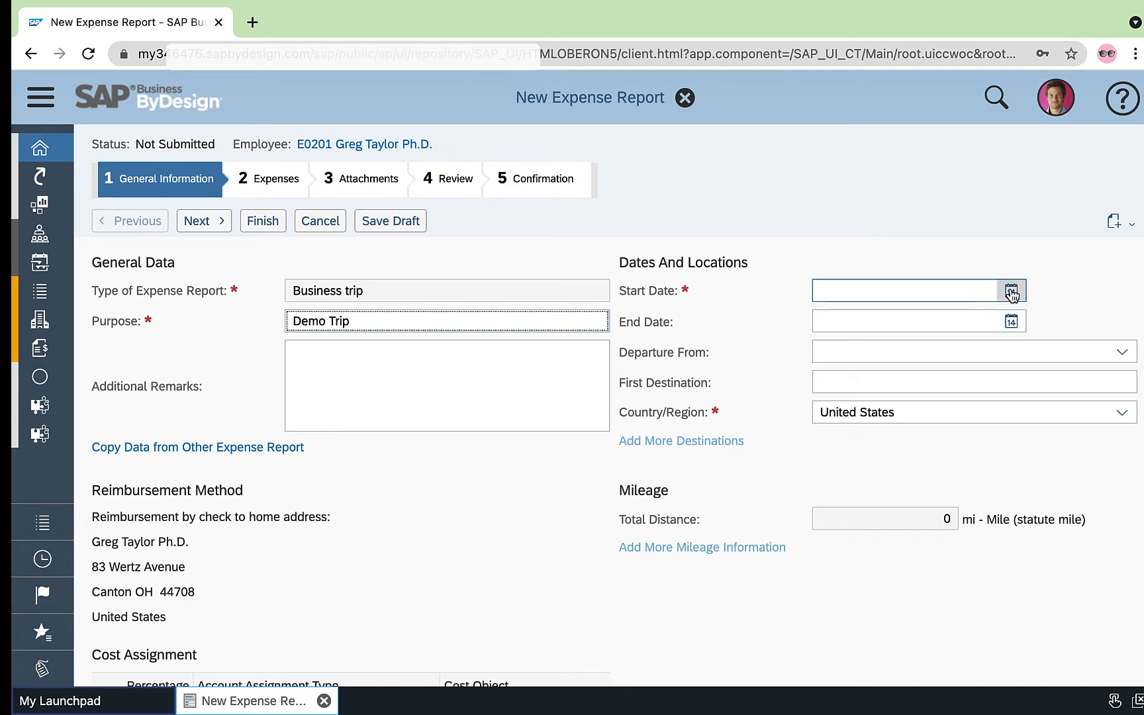
pyautogui.click(1012, 292)
pyautogui.click(741, 333)
pyautogui.click(759, 434)
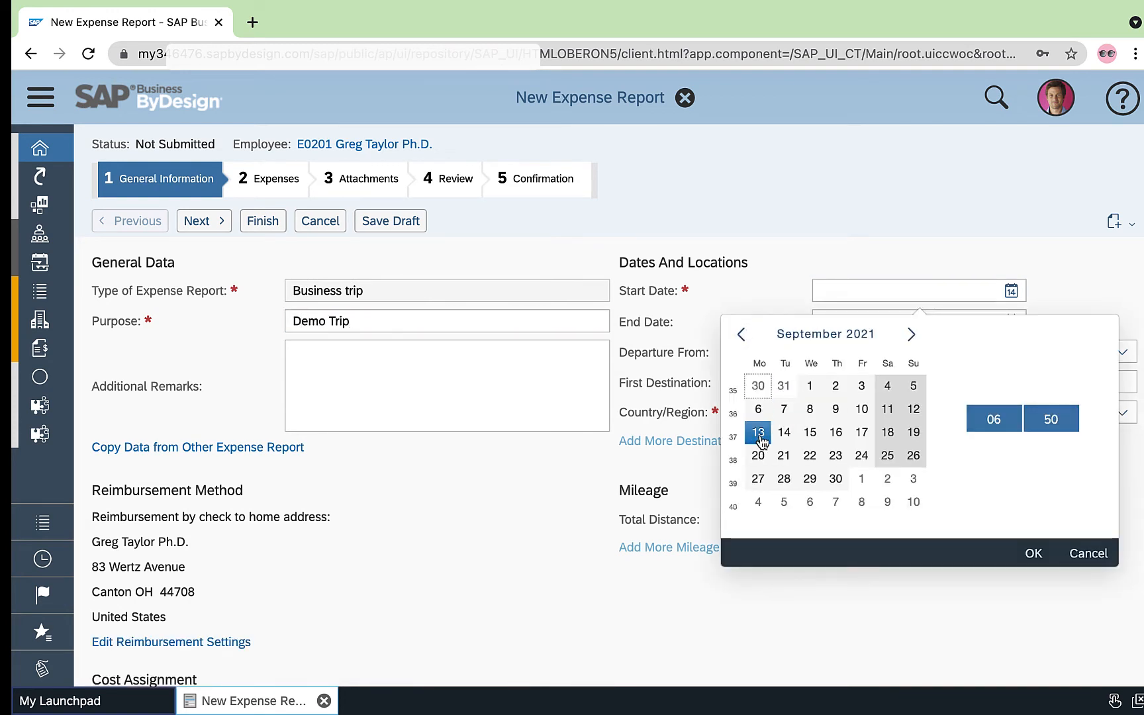
pyautogui.click(1034, 553)
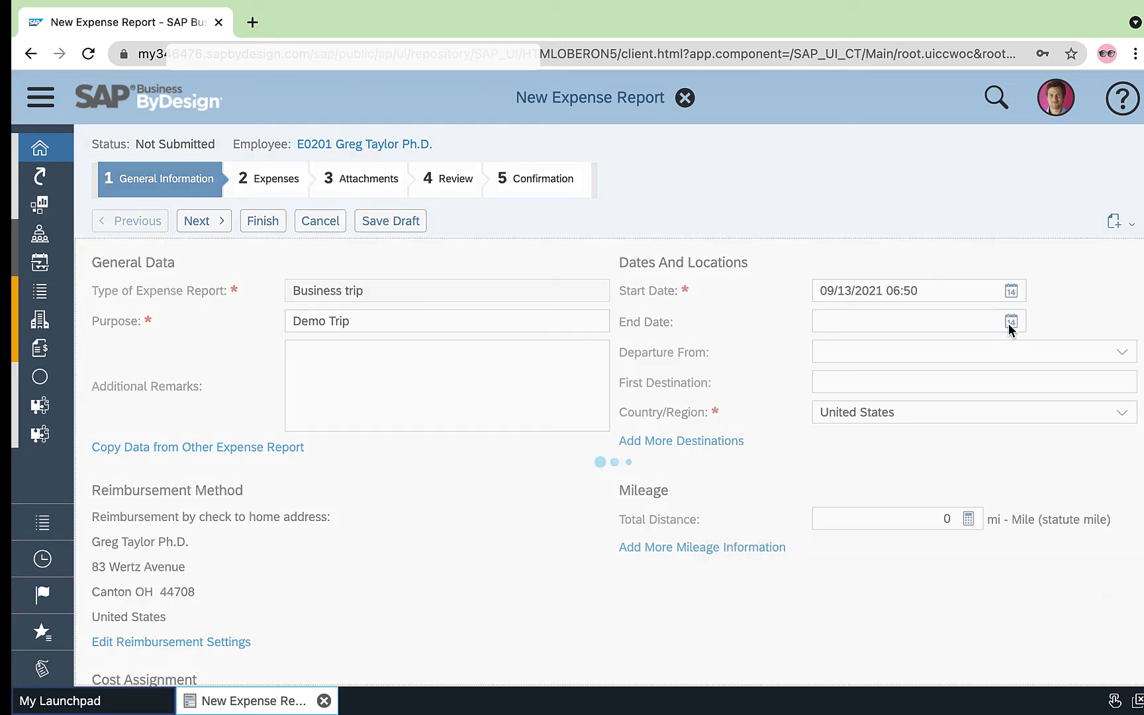
pyautogui.click(1012, 322)
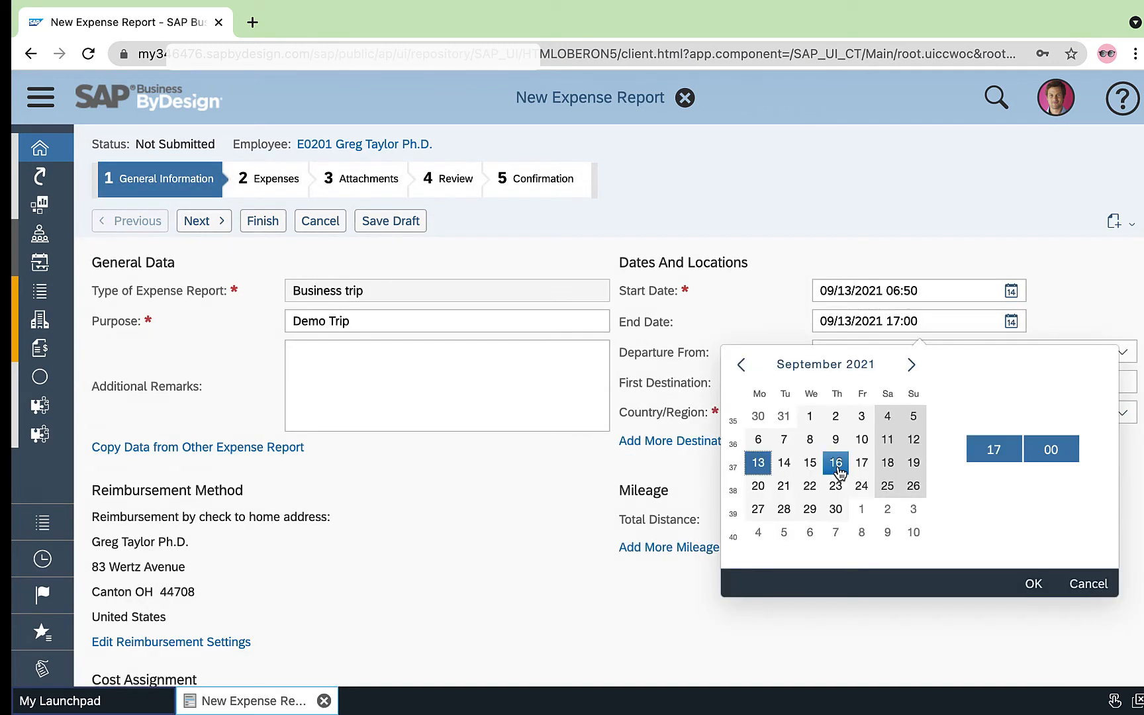
pyautogui.click(1026, 579)
# Set the trip's departure to Home and its first destination to Houston
pyautogui.click(1001, 381)
pyautogui.click(927, 381)
pyautogui.write('Houston')
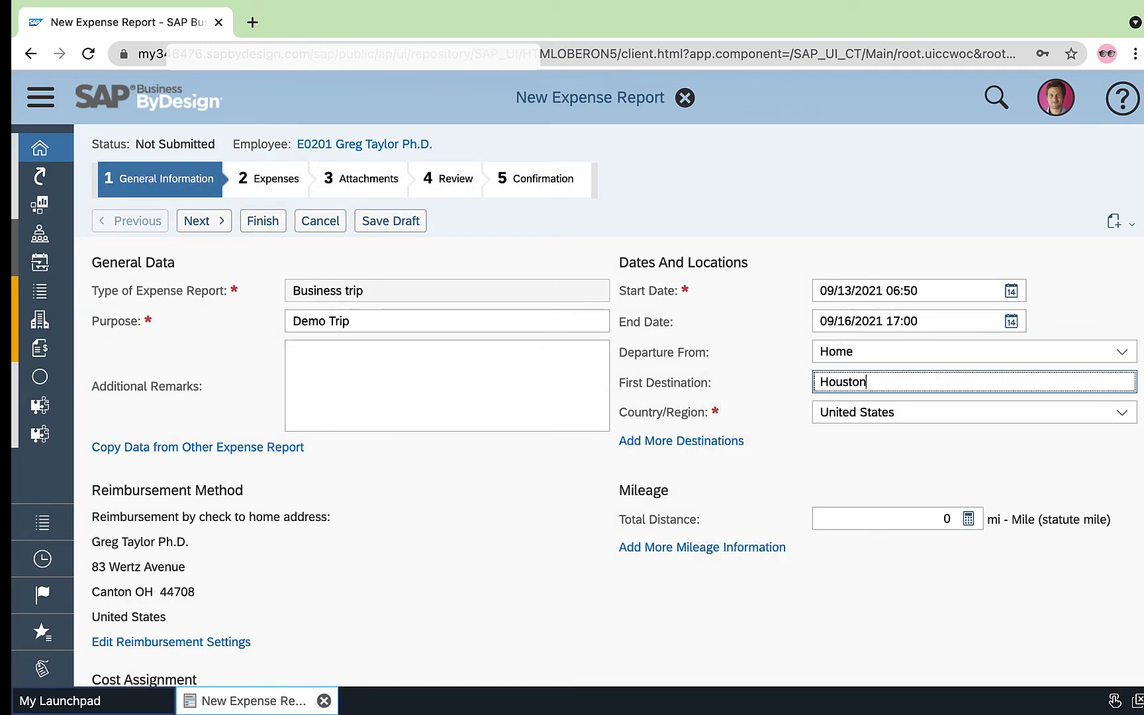
# Add Miami as an additional destination of the trip, with arrival on 09/15/2021 at 06:51
pyautogui.click(681, 441)
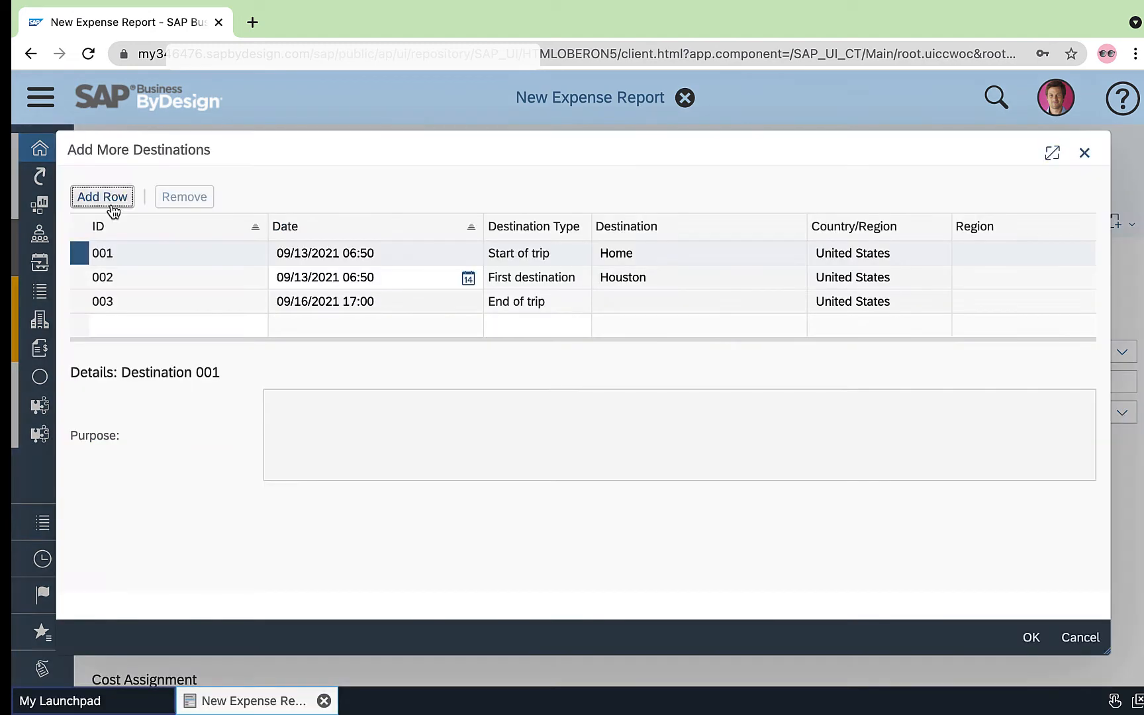
pyautogui.click(106, 198)
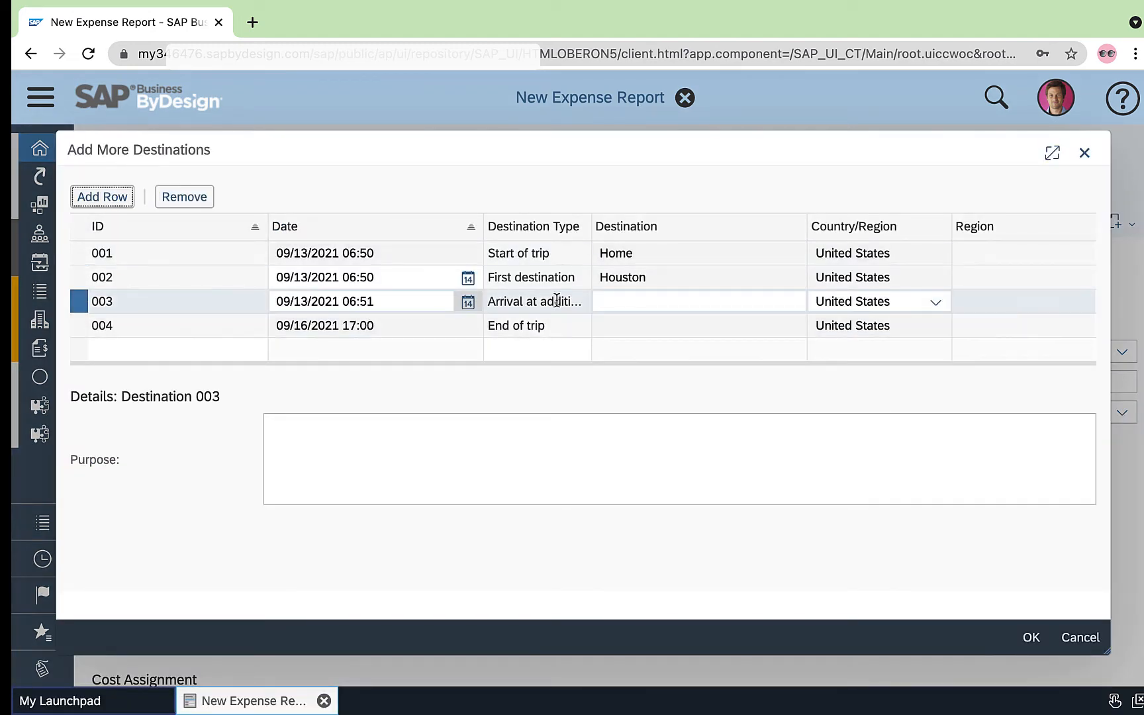
pyautogui.click(469, 302)
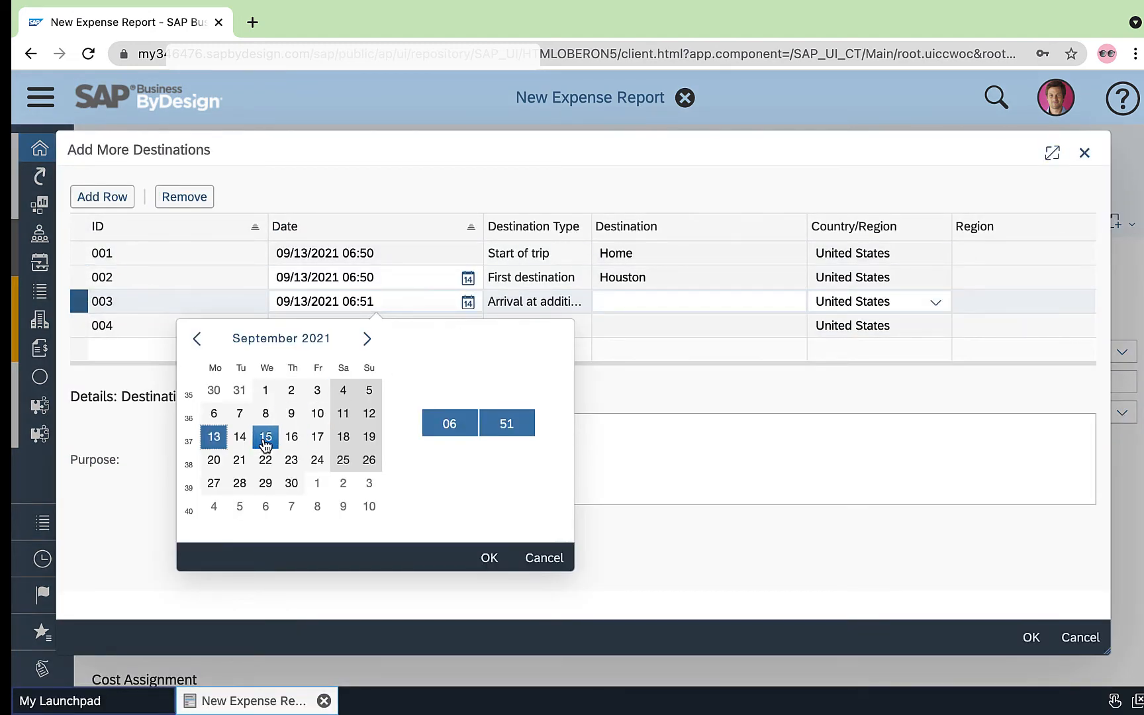
pyautogui.write('MIam')
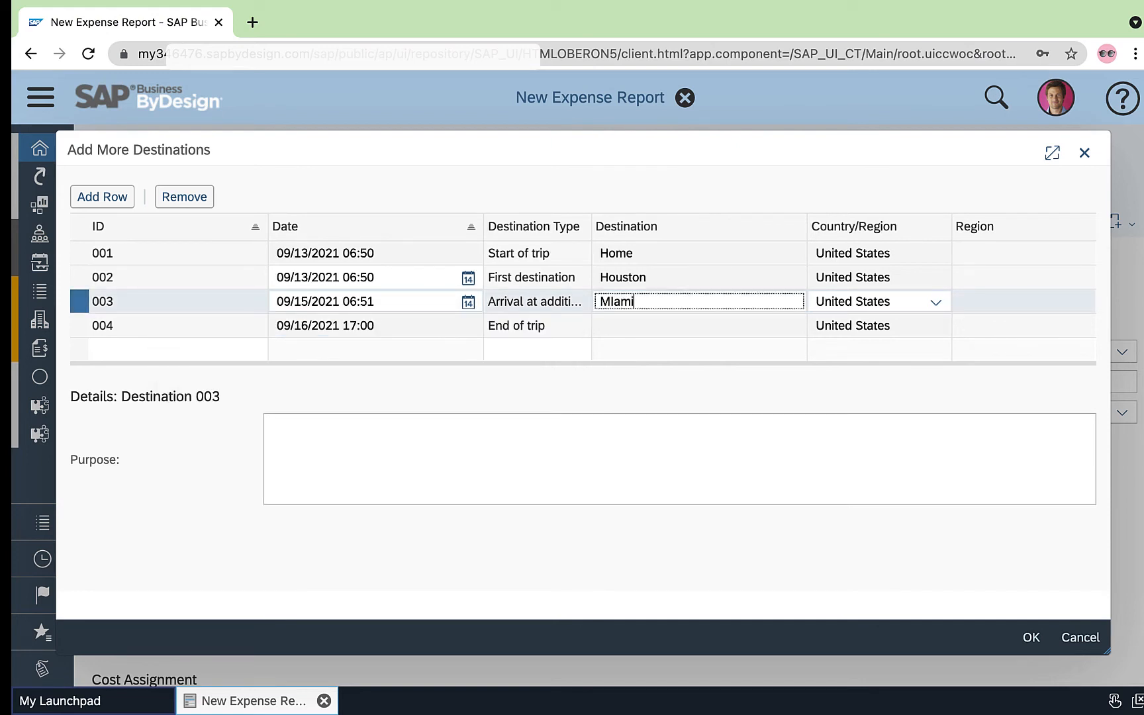
pyautogui.write('i')
pyautogui.press('BackSpace')
pyautogui.press('BackSpace')
pyautogui.press('BackSpace')
pyautogui.press('BackSpace')
pyautogui.write('iami')
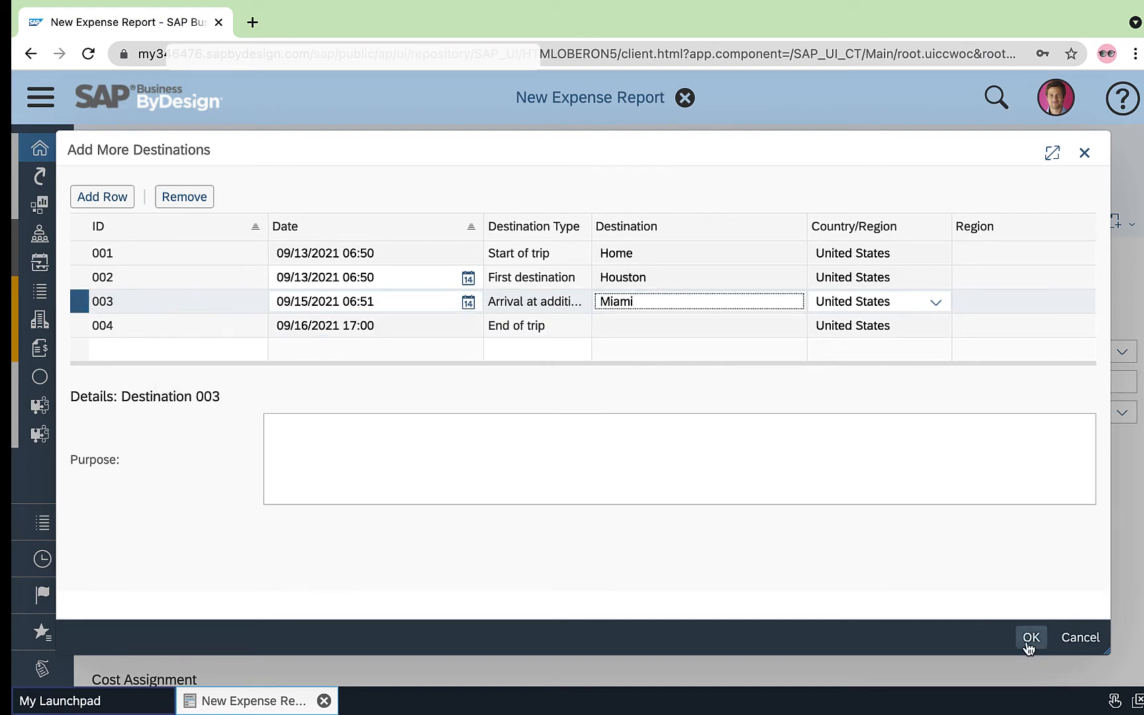
pyautogui.click(1029, 643)
# Continue to the report's expenses and add an expense dated 09/16/2021 with the expense type Per Diem
pyautogui.click(203, 225)
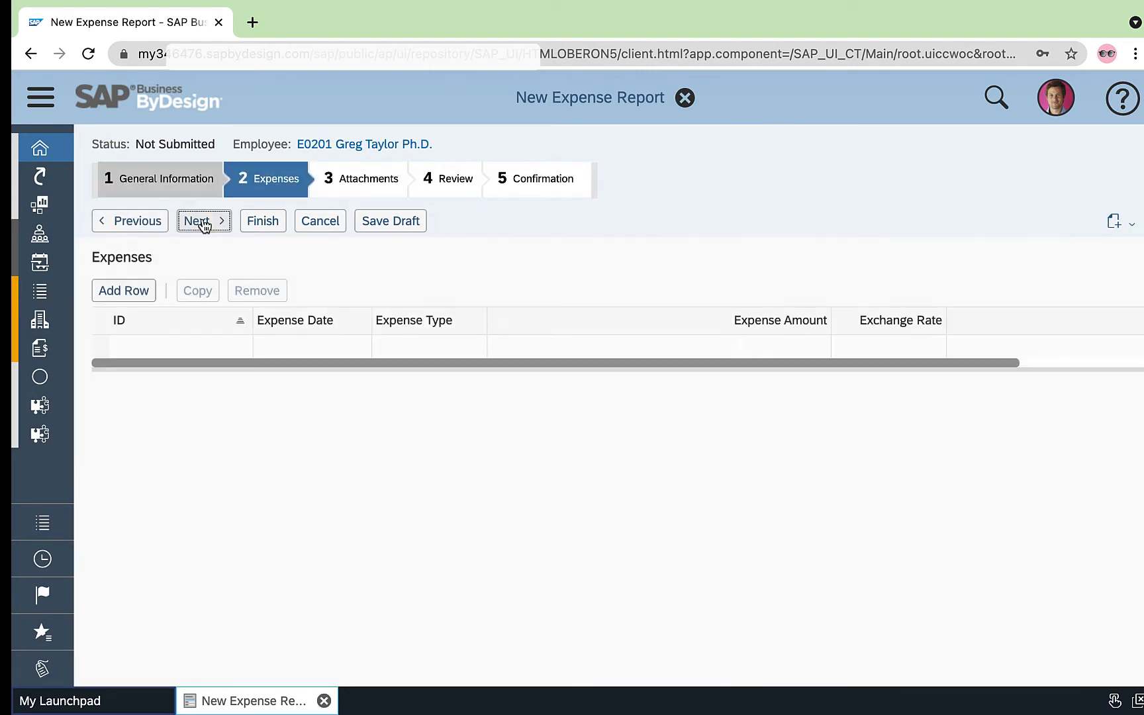
pyautogui.click(134, 298)
pyautogui.click(309, 349)
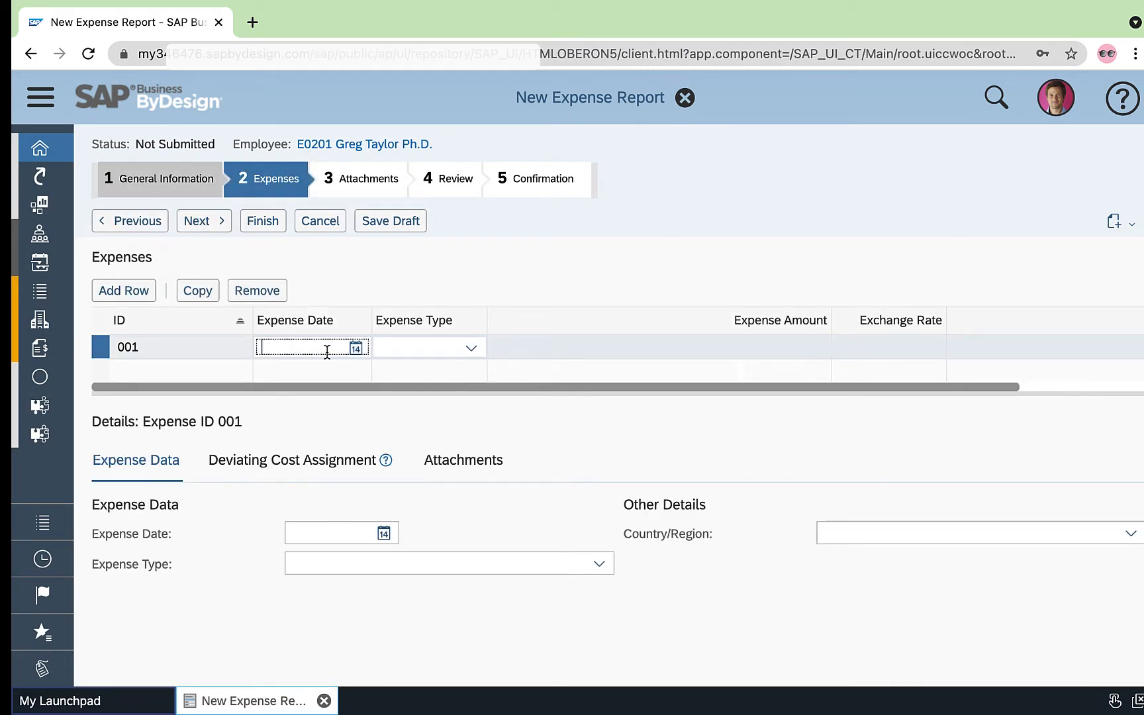
pyautogui.click(356, 349)
pyautogui.click(323, 487)
pyautogui.click(469, 349)
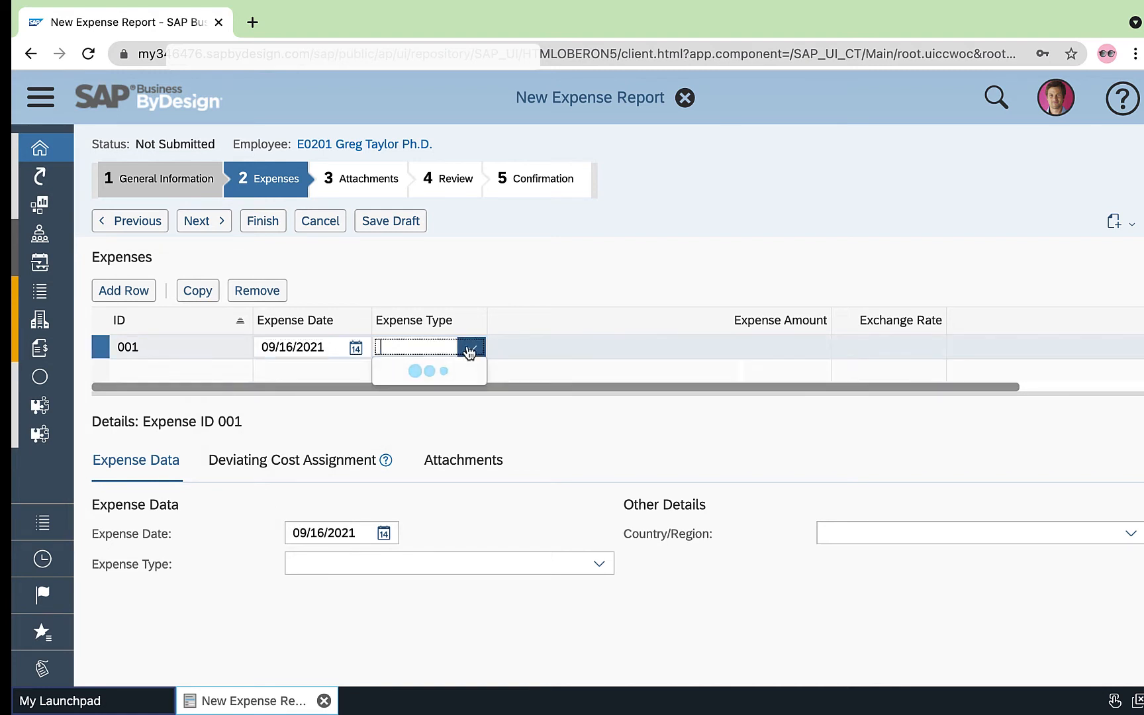
pyautogui.scroll(-3, 473, 442)
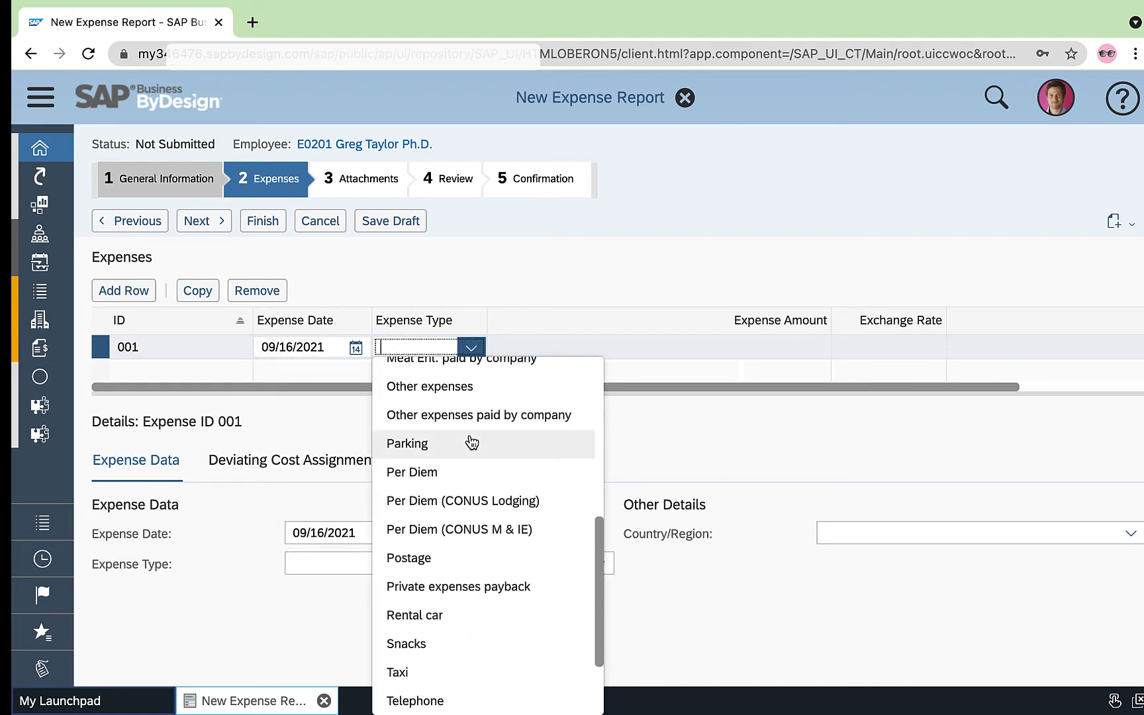
pyautogui.click(473, 480)
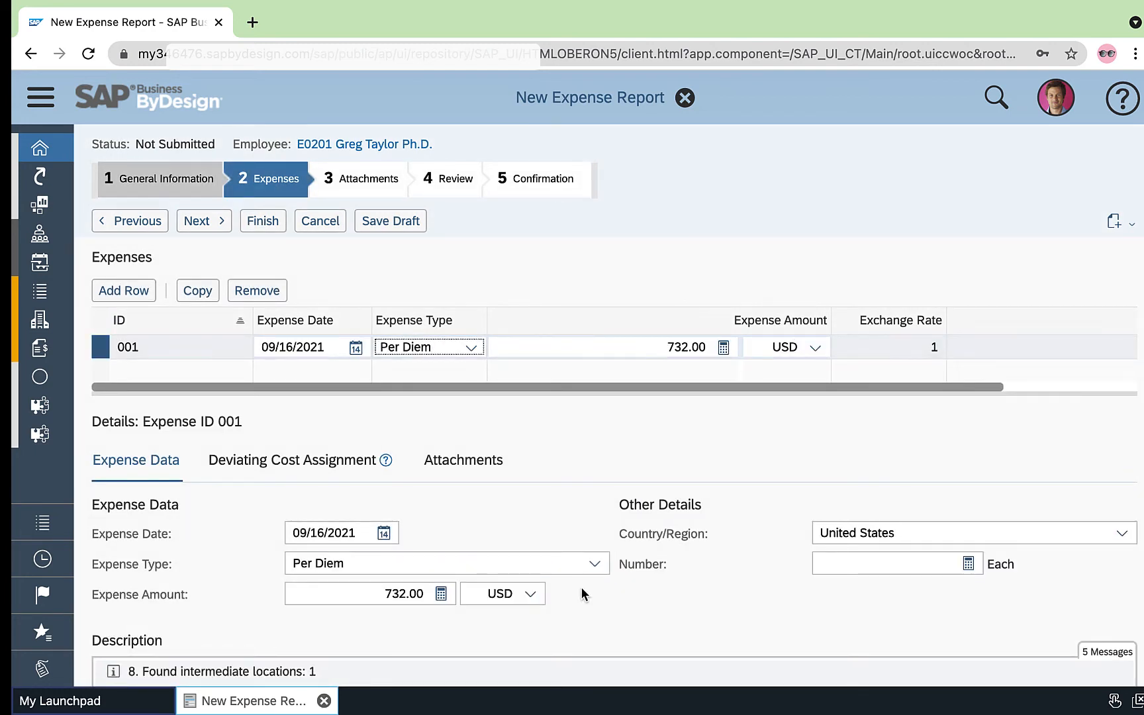
# Try to override the amount of the Per Diem expense with 850 USD
pyautogui.moveTo(577, 667)
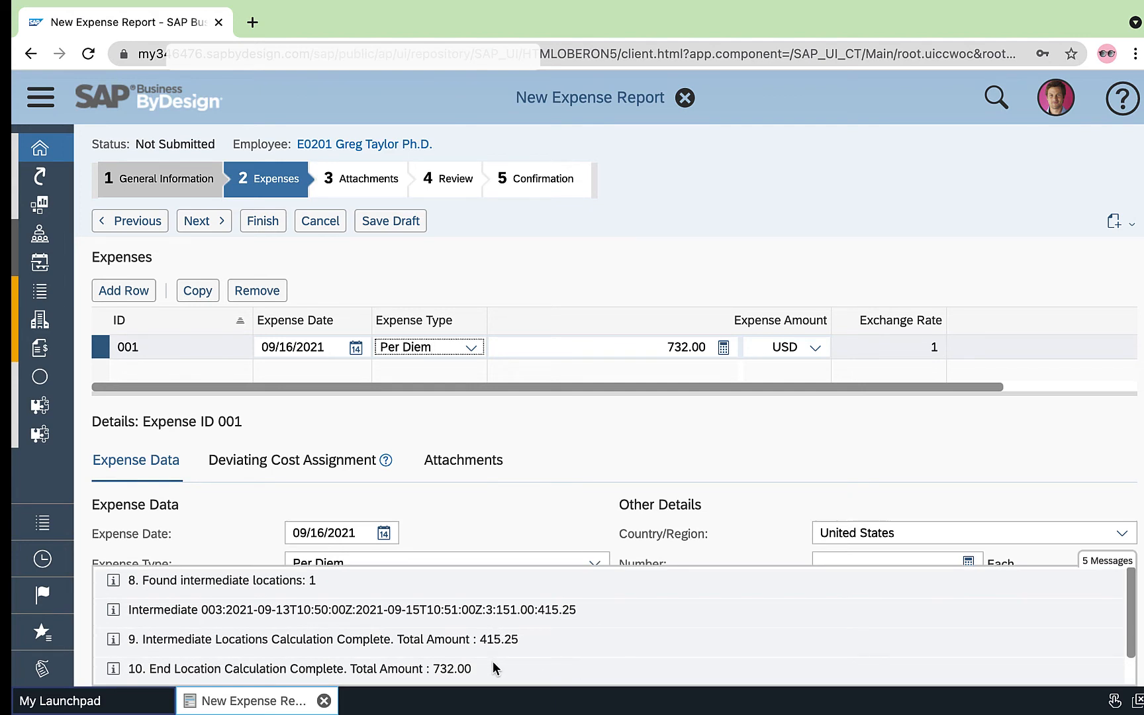
pyautogui.press('Tab')
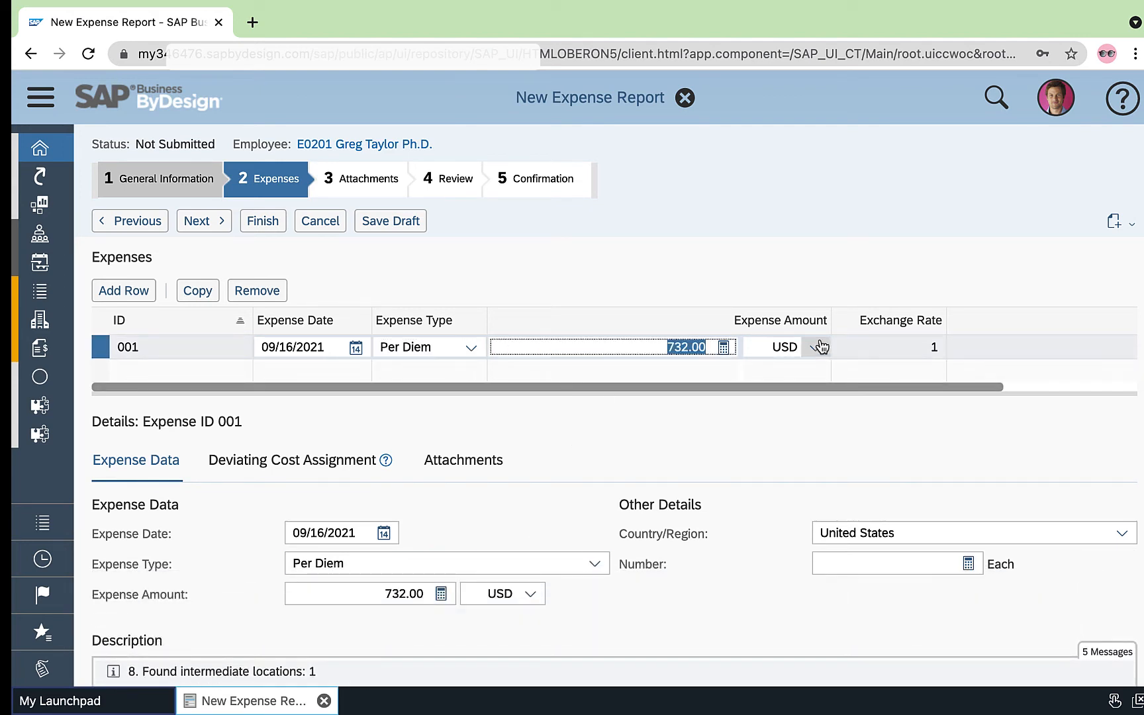
pyautogui.write('850')
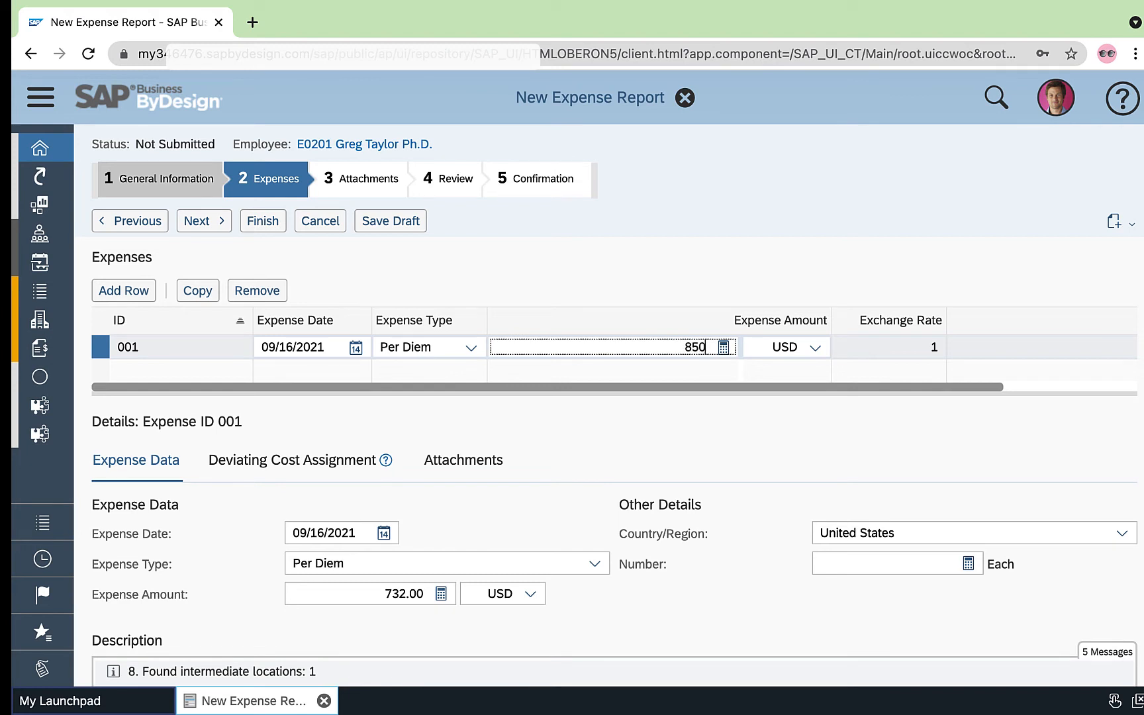
pyautogui.press('Tab')
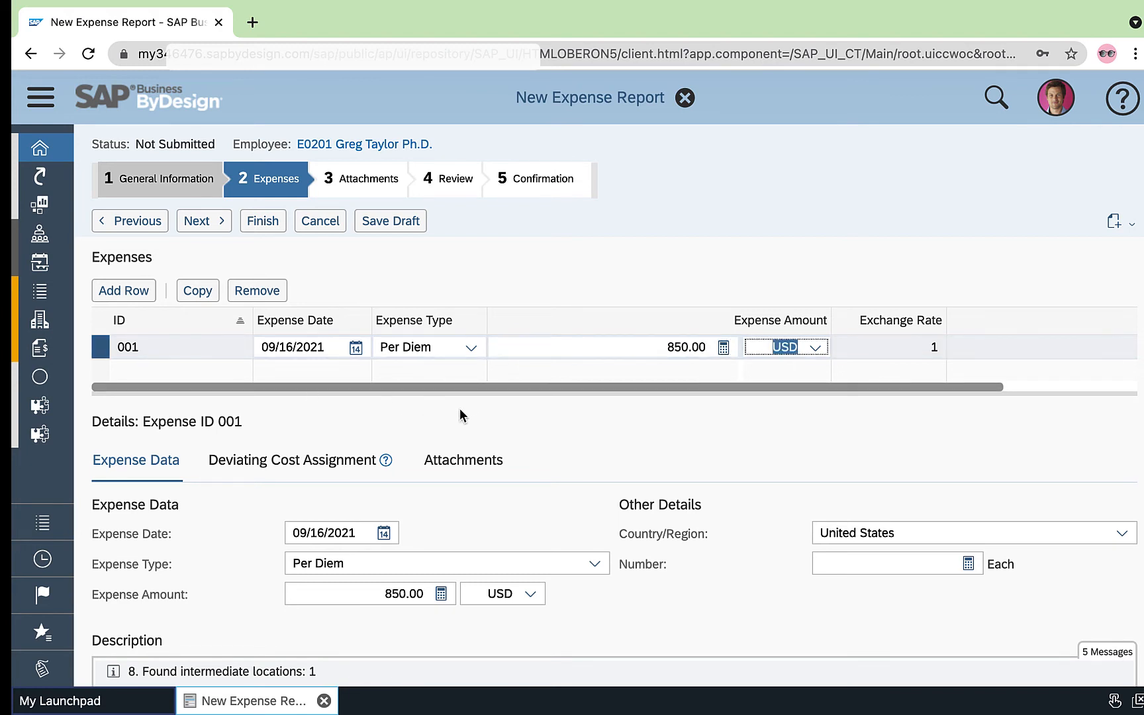
pyautogui.click(879, 564)
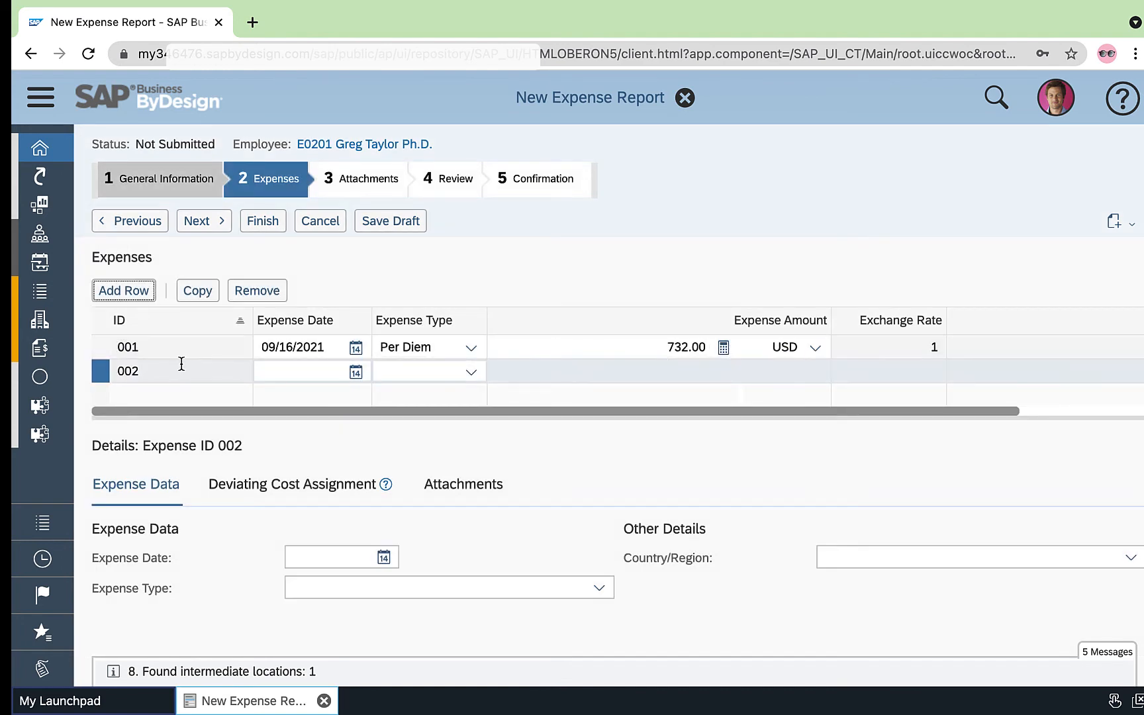
# Remove the empty second expense row, then review and finish the expense report without adding attachments
pyautogui.click(252, 292)
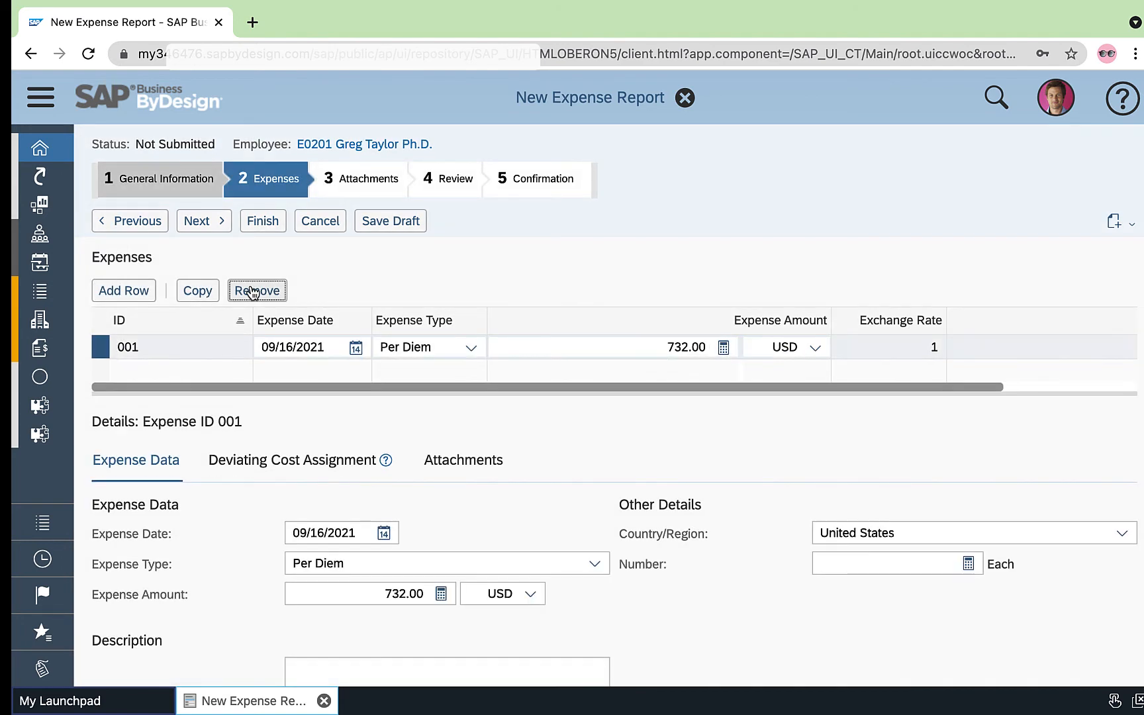
pyautogui.click(216, 225)
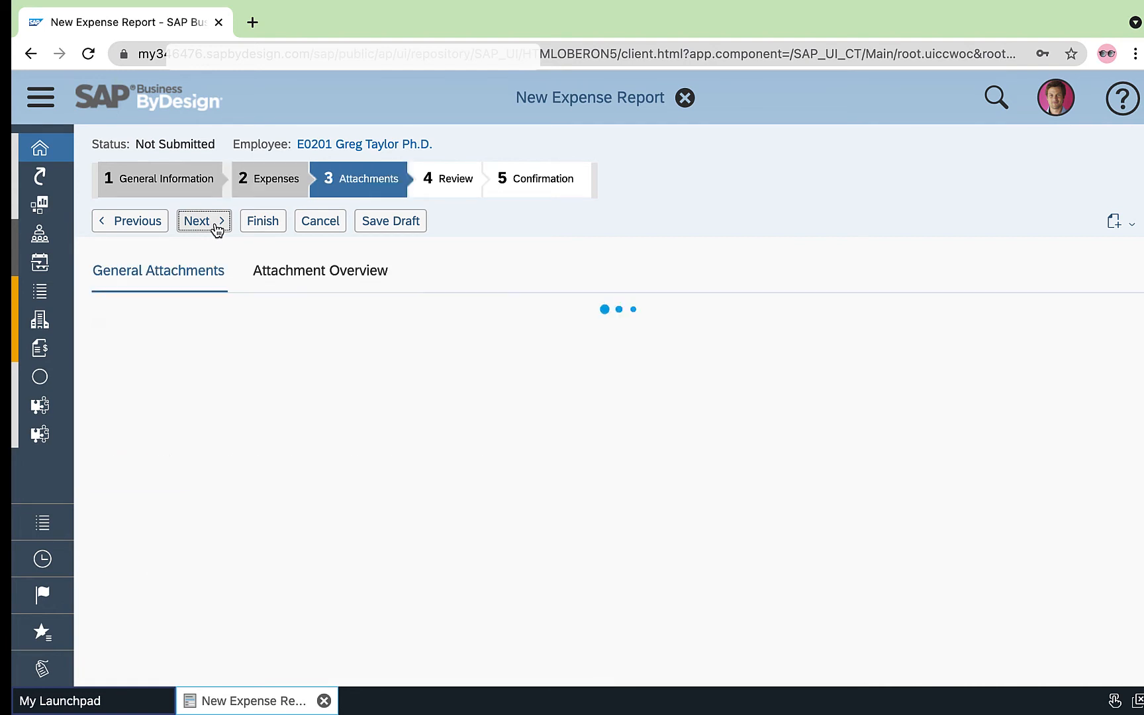
pyautogui.click(215, 225)
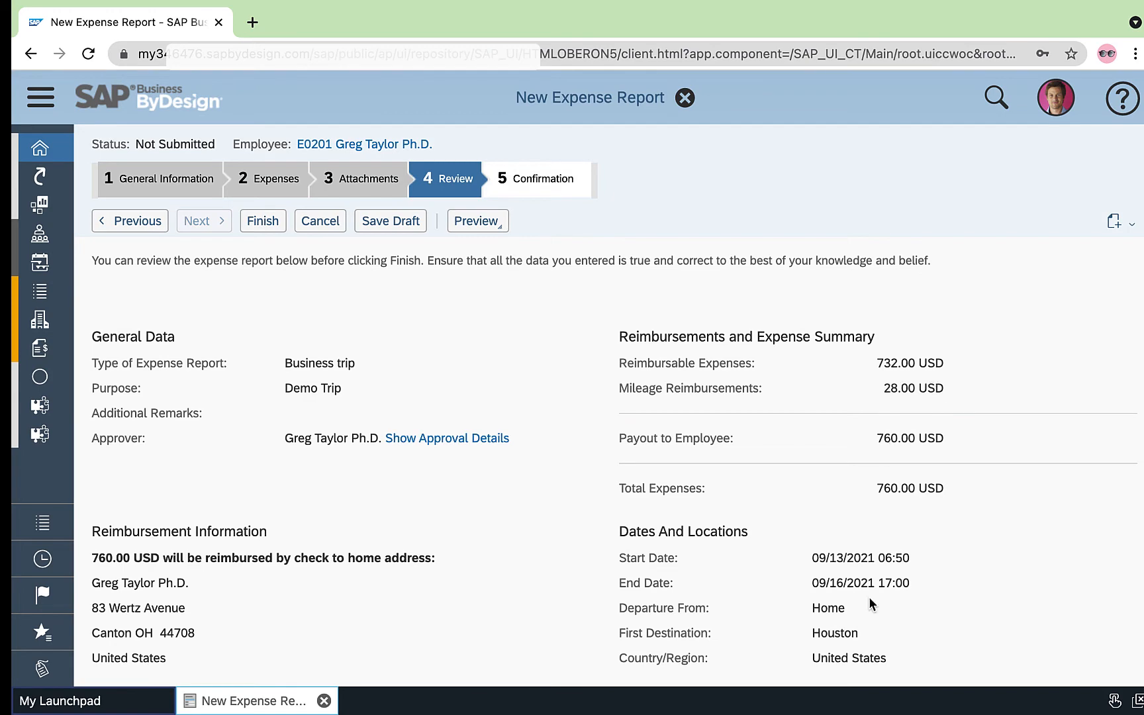
pyautogui.scroll(-3, 871, 604)
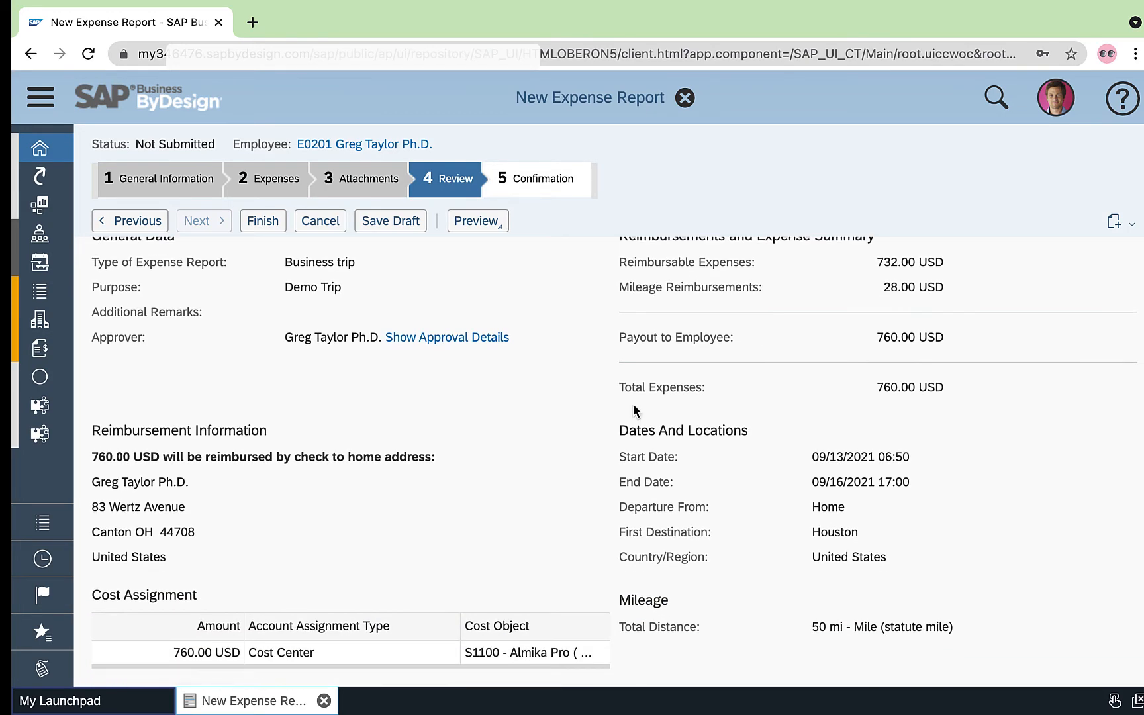
pyautogui.click(263, 220)
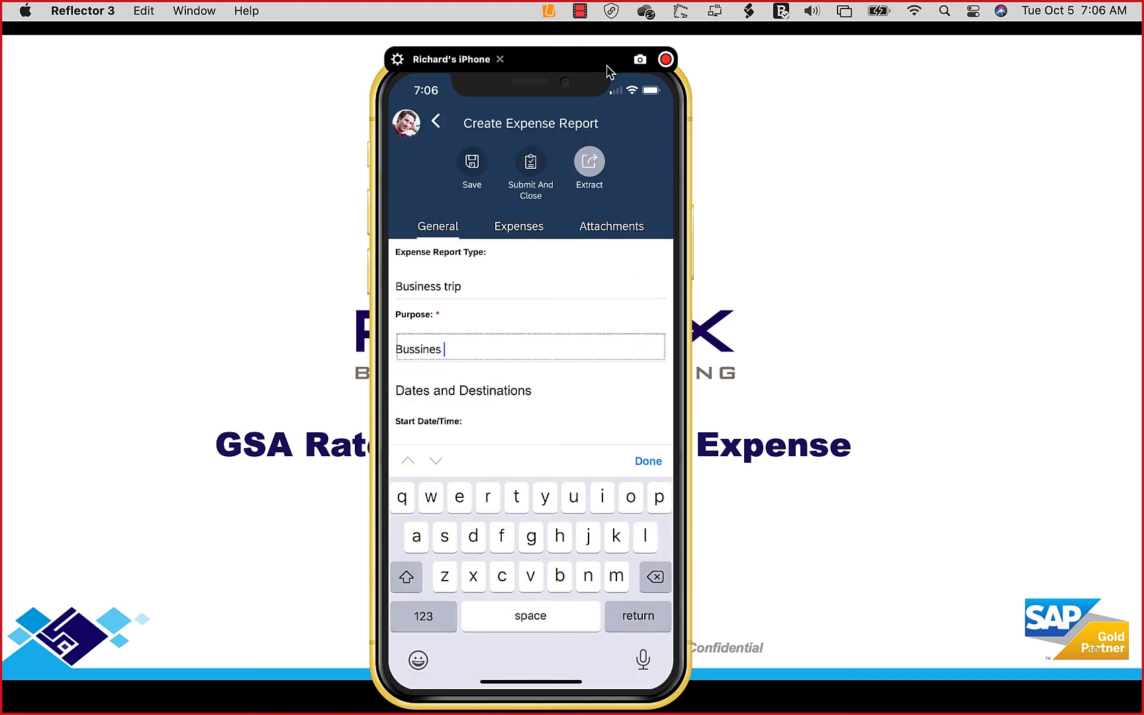
# In the mobile expense report mirrored in Reflector, complete the purpose as "Bussines trip demo" and set the start to 09/13/2021 07:06
pyautogui.write('trip demo')
pyautogui.scroll(-2, 530, 342)
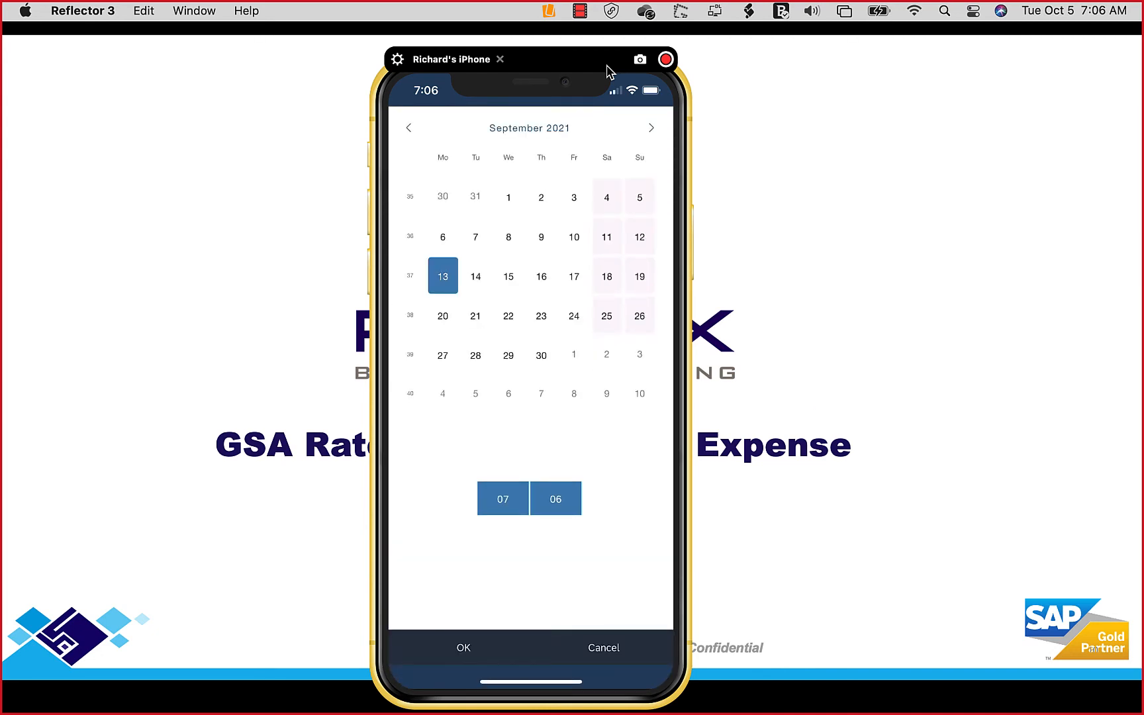
pyautogui.click(464, 648)
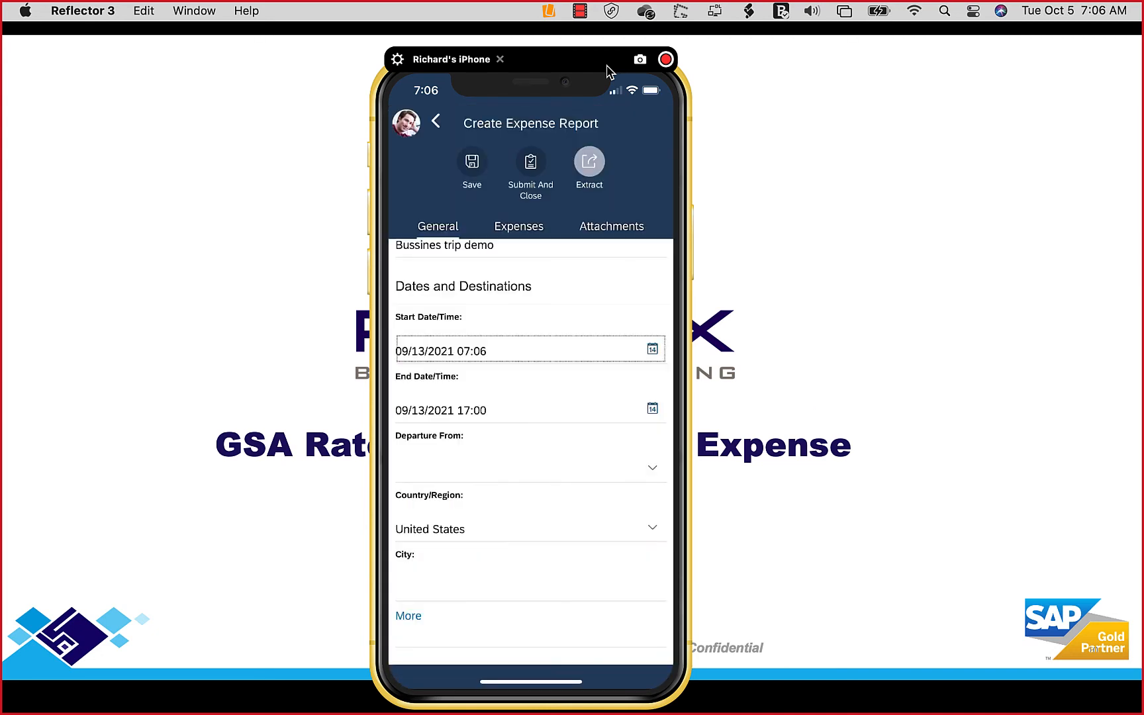